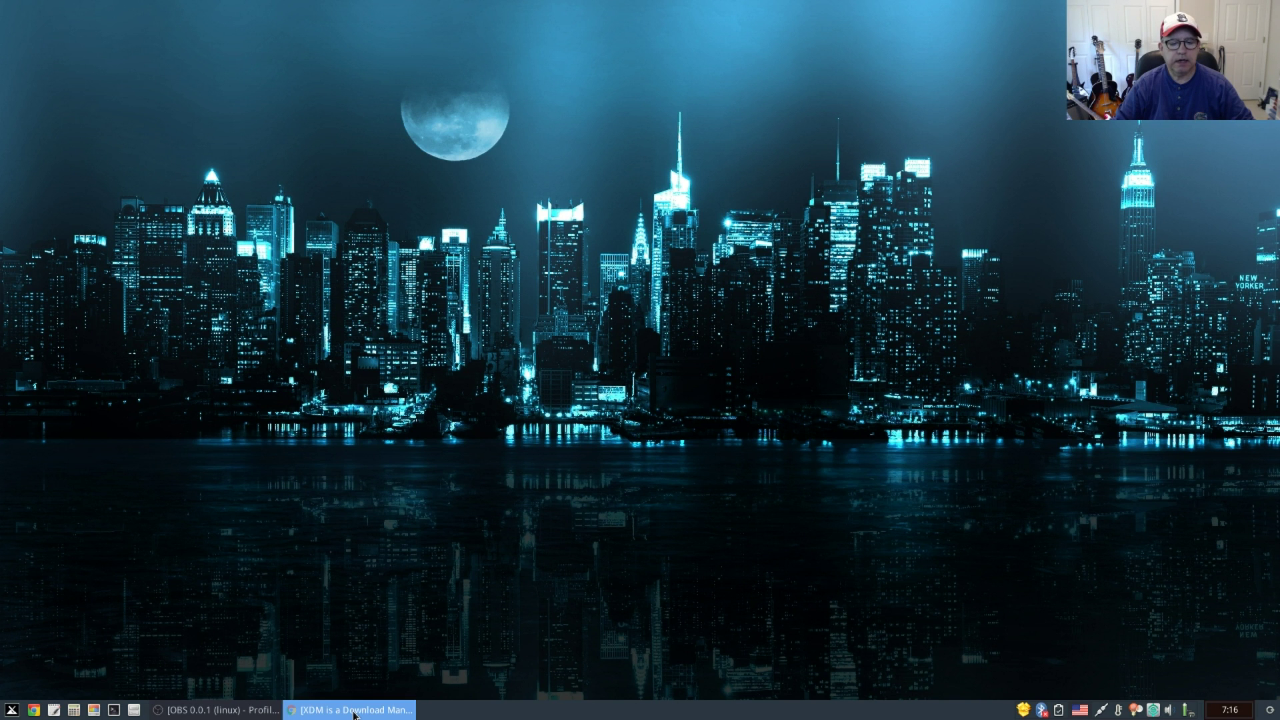
click(332, 705)
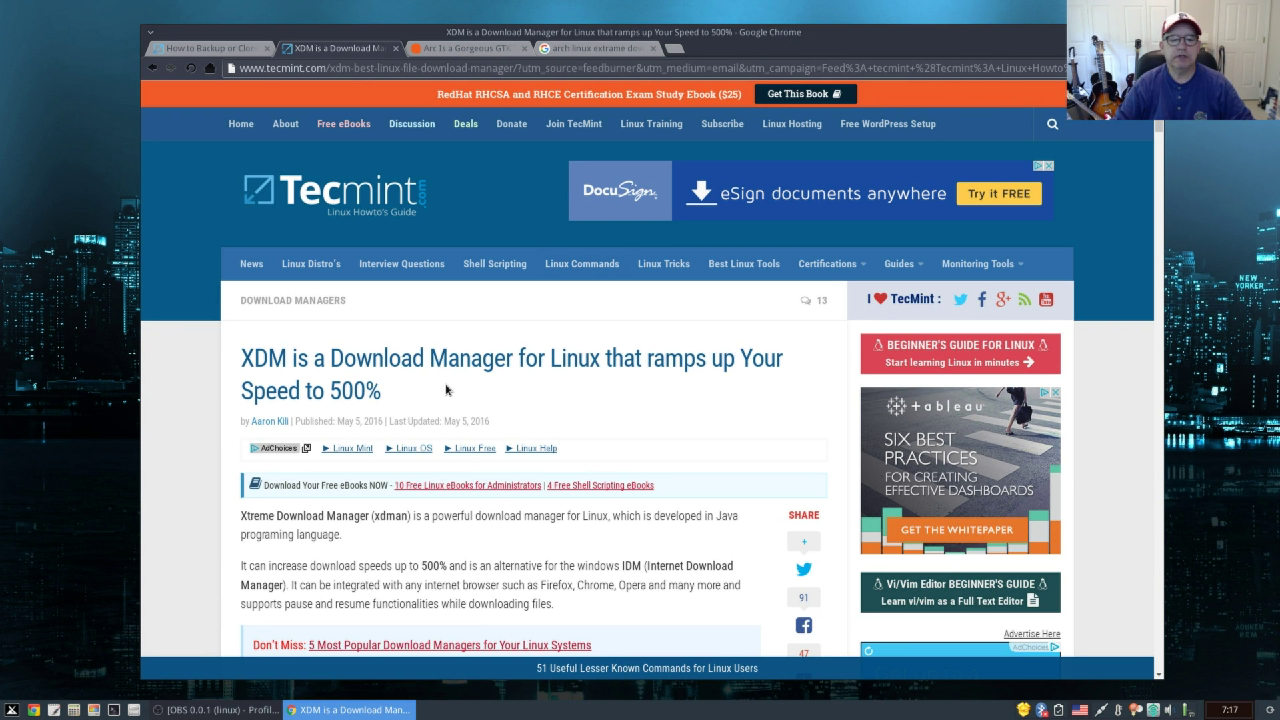
click(597, 48)
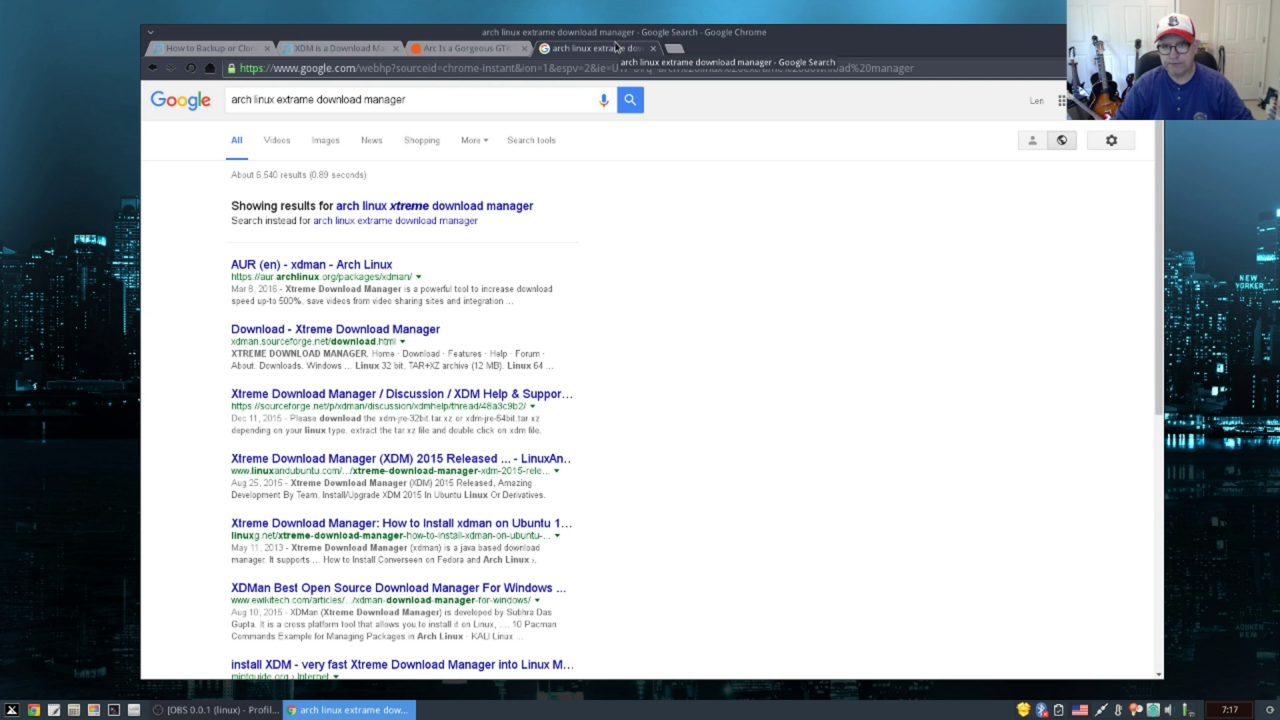
click(335, 49)
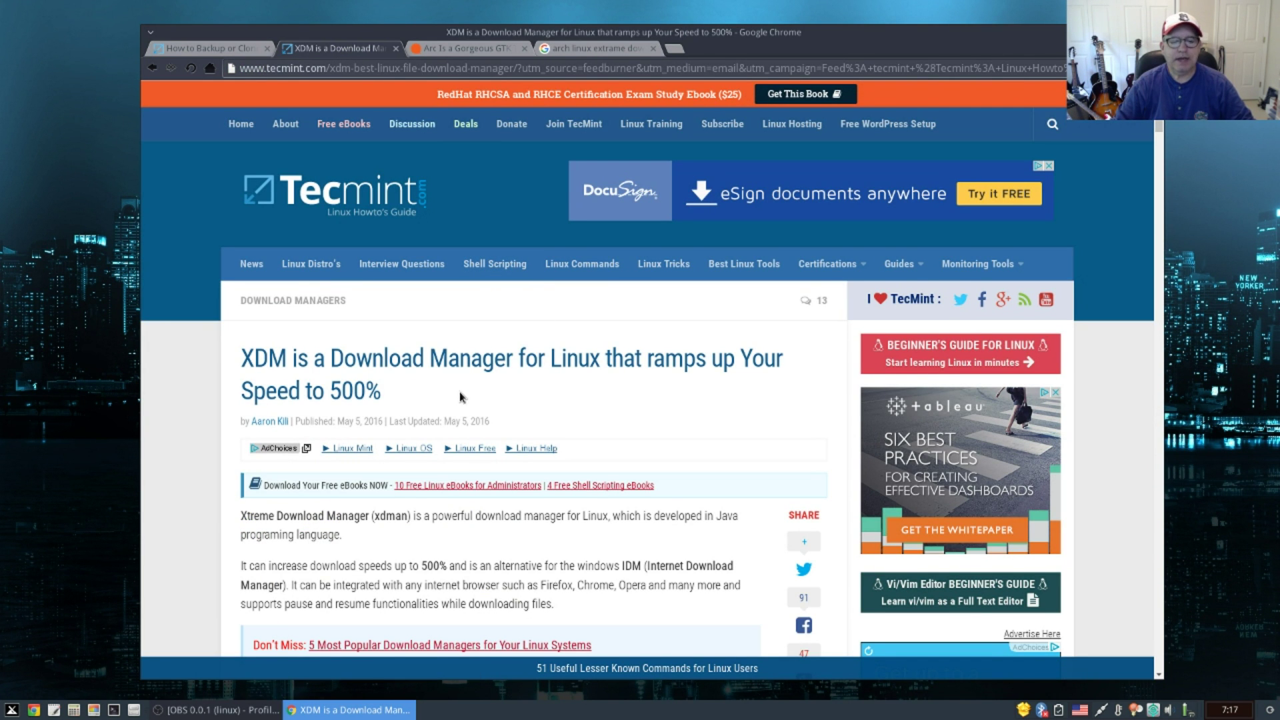
Scroll the Tecmint article to the 'On 32-bit Systems' and 'On 64-bit Systems' wget and tar commands.
scroll(513, 398, down, 10)
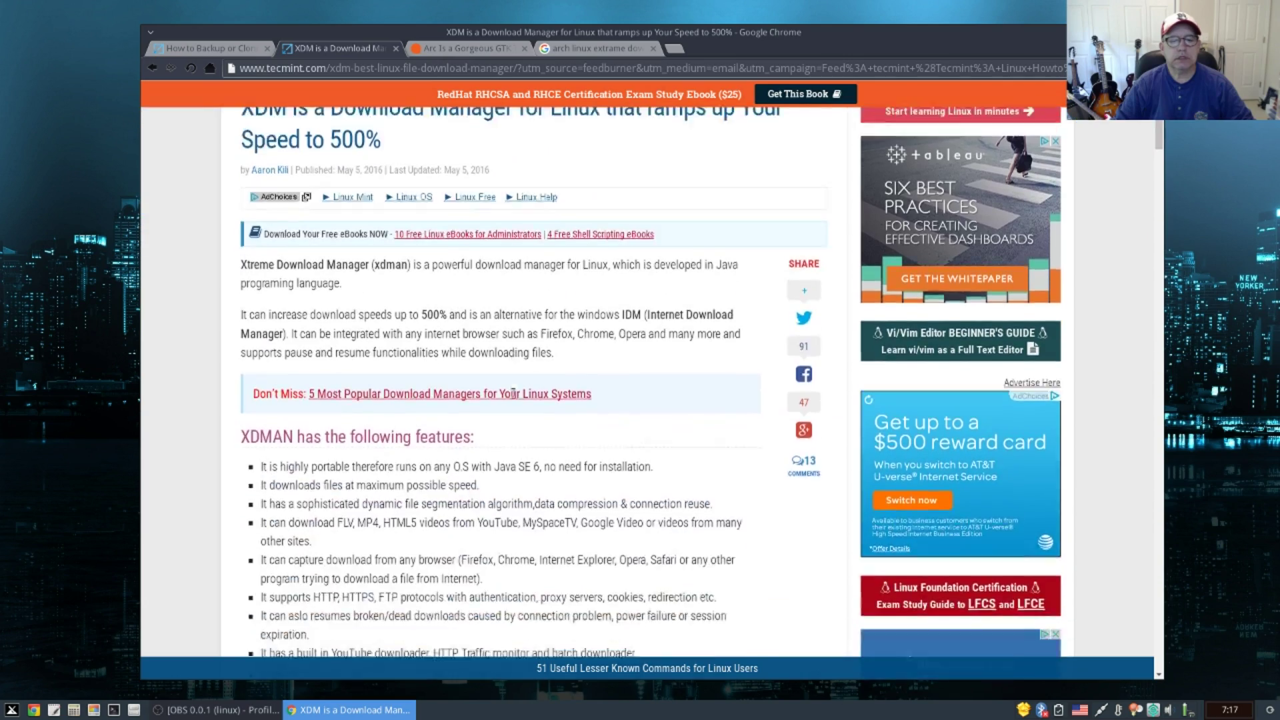
scroll(512, 394, down, 6)
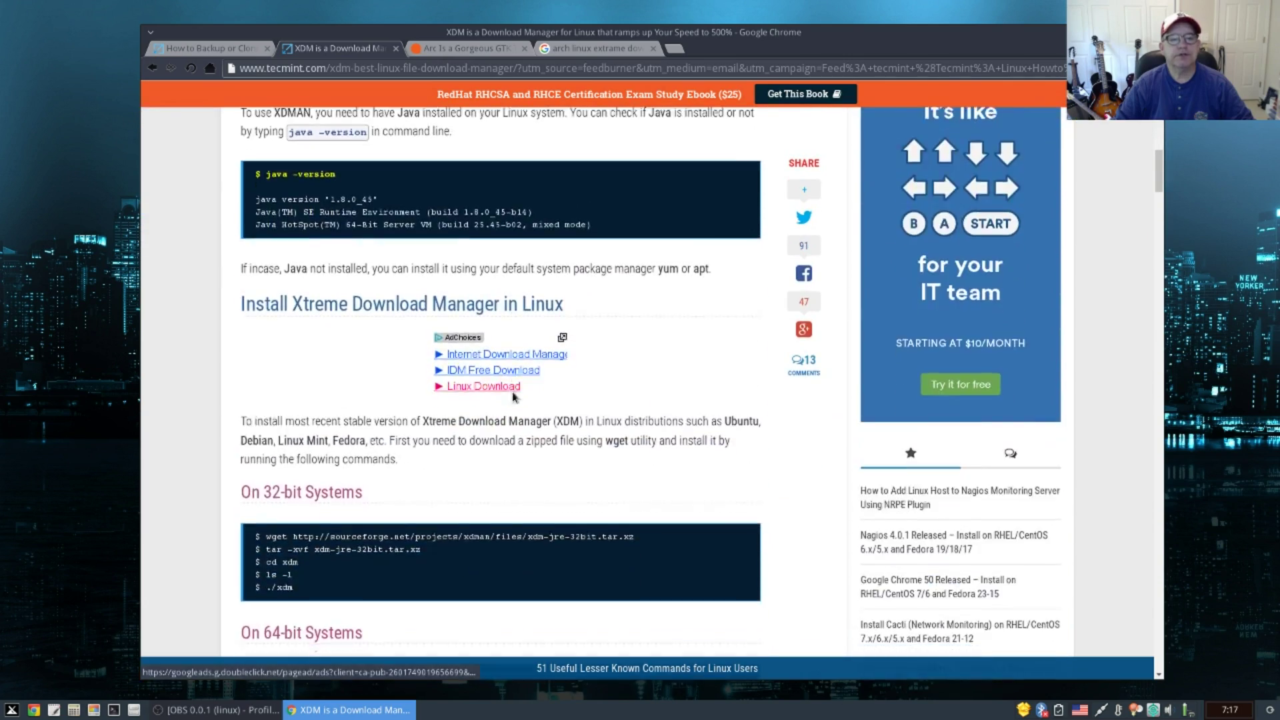
scroll(513, 398, up, 12)
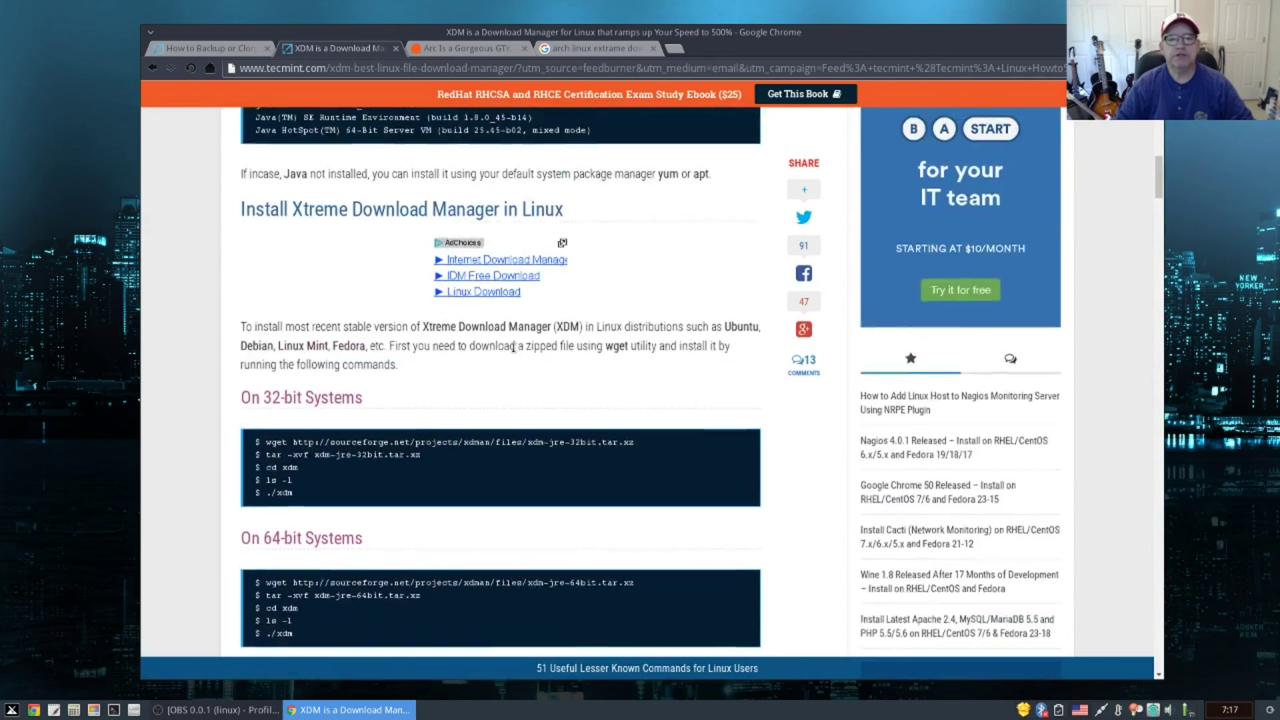
scroll(515, 351, up, 4)
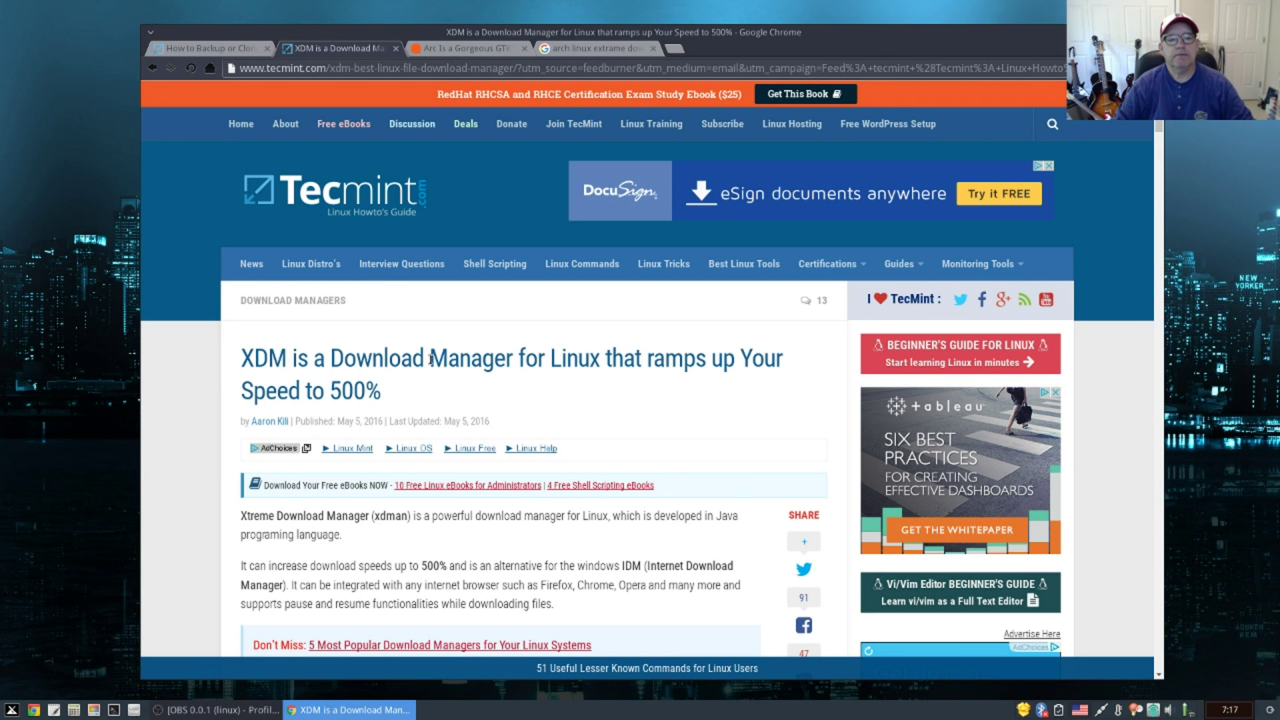
scroll(554, 350, down, 15)
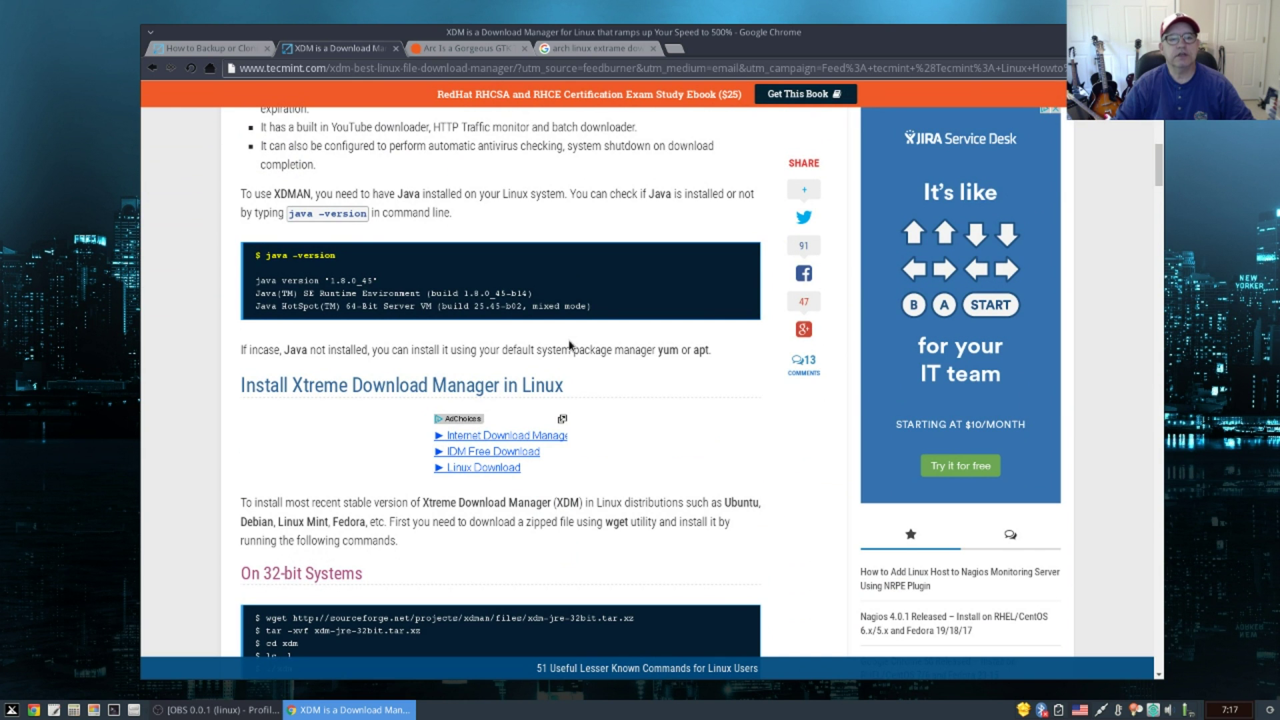
scroll(569, 345, down, 4)
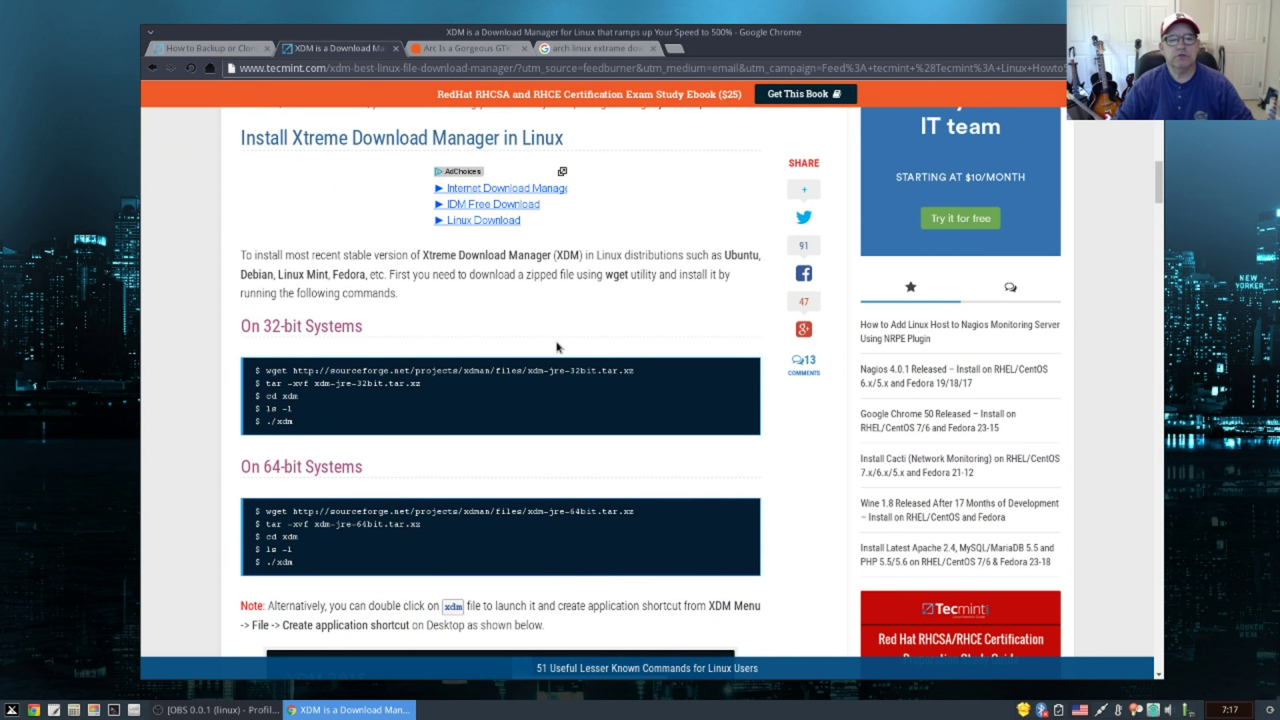
scroll(558, 345, down, 3)
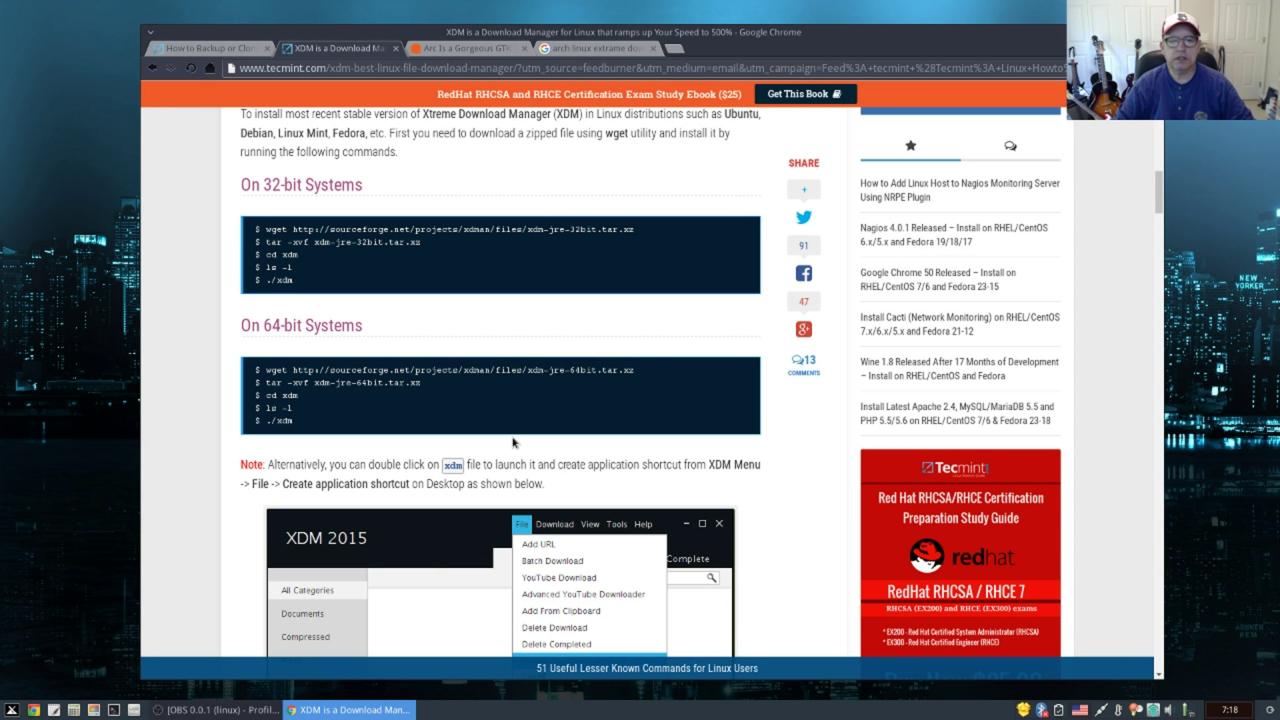
scroll(510, 433, down, 5)
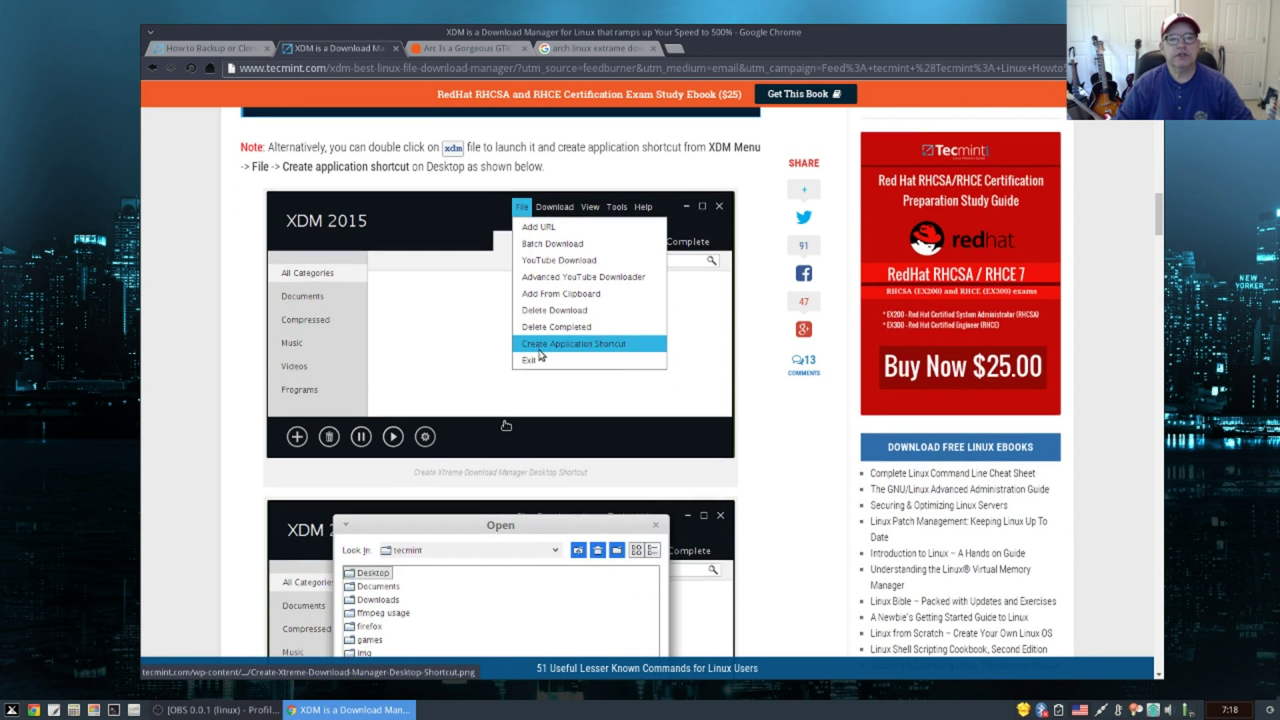
scroll(507, 425, up, 3)
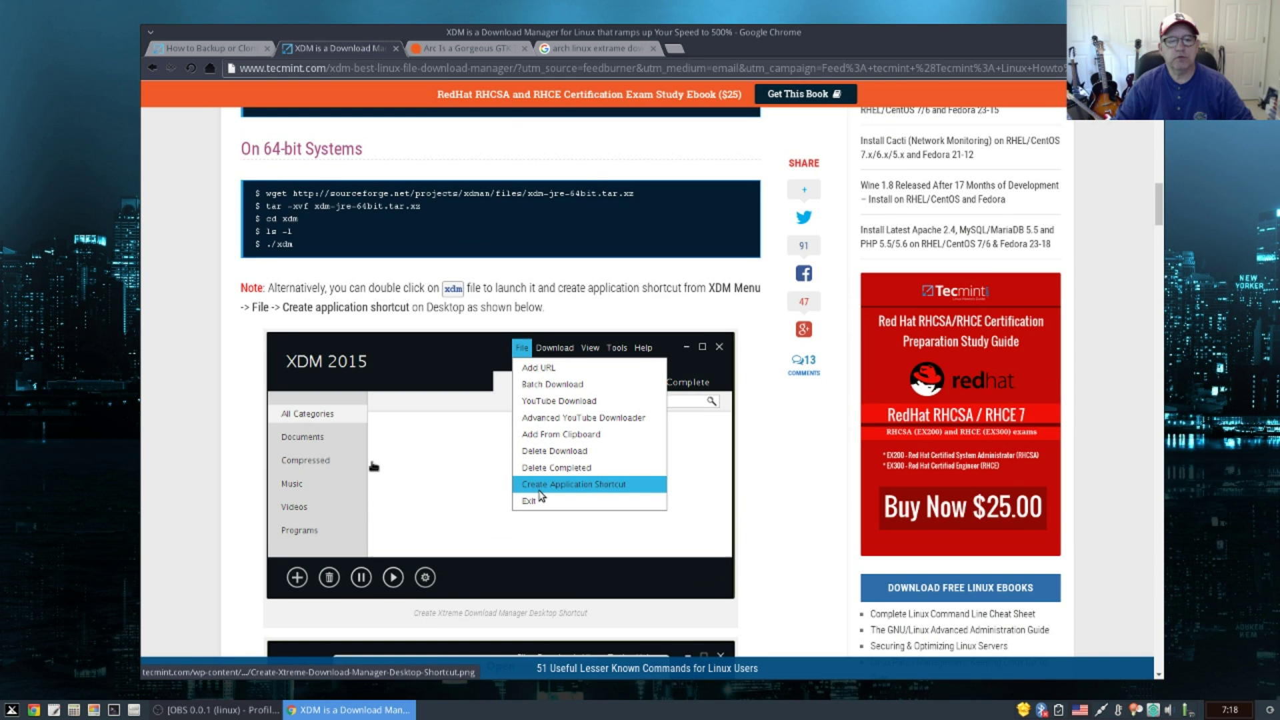
scroll(542, 495, down, 9)
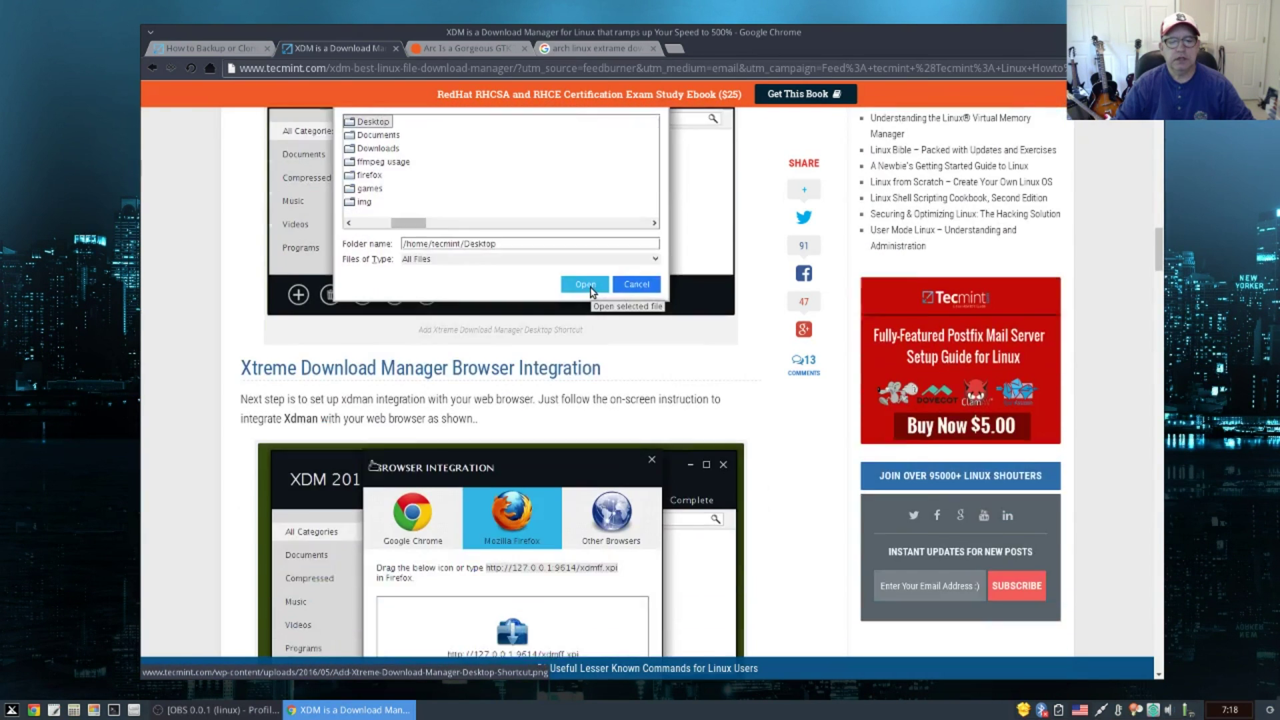
scroll(517, 430, down, 3)
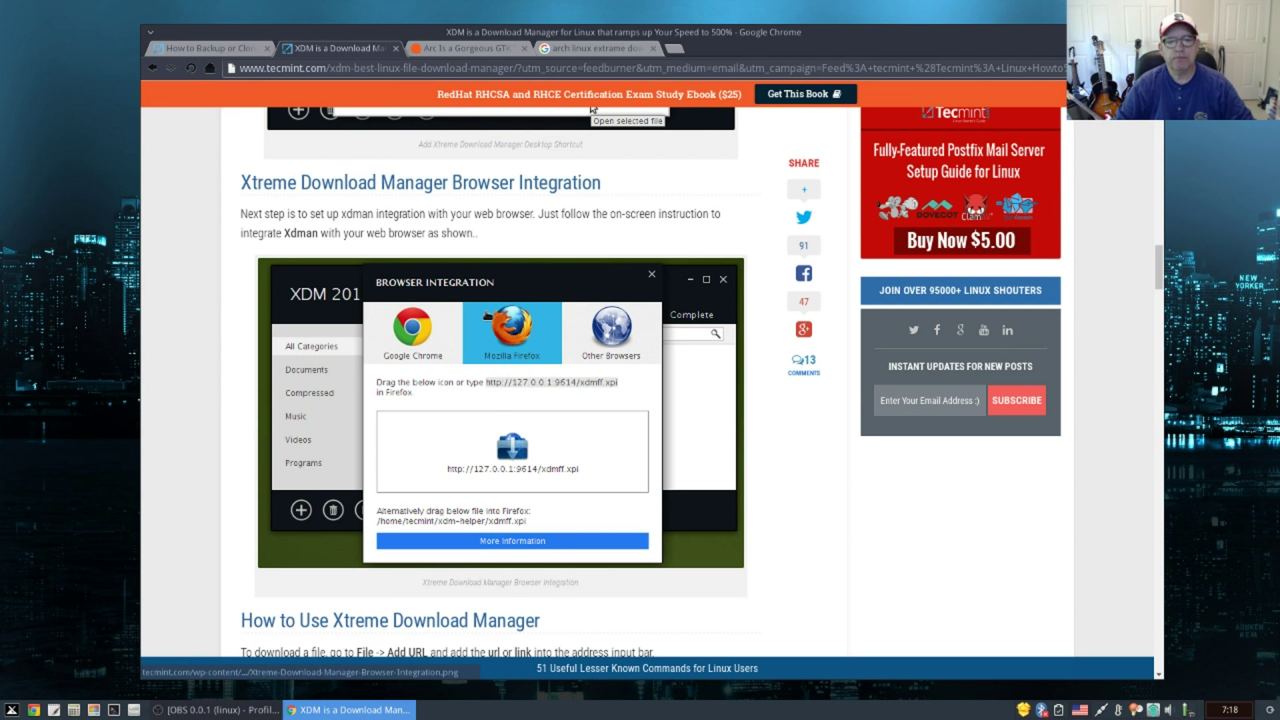
scroll(485, 325, up, 15)
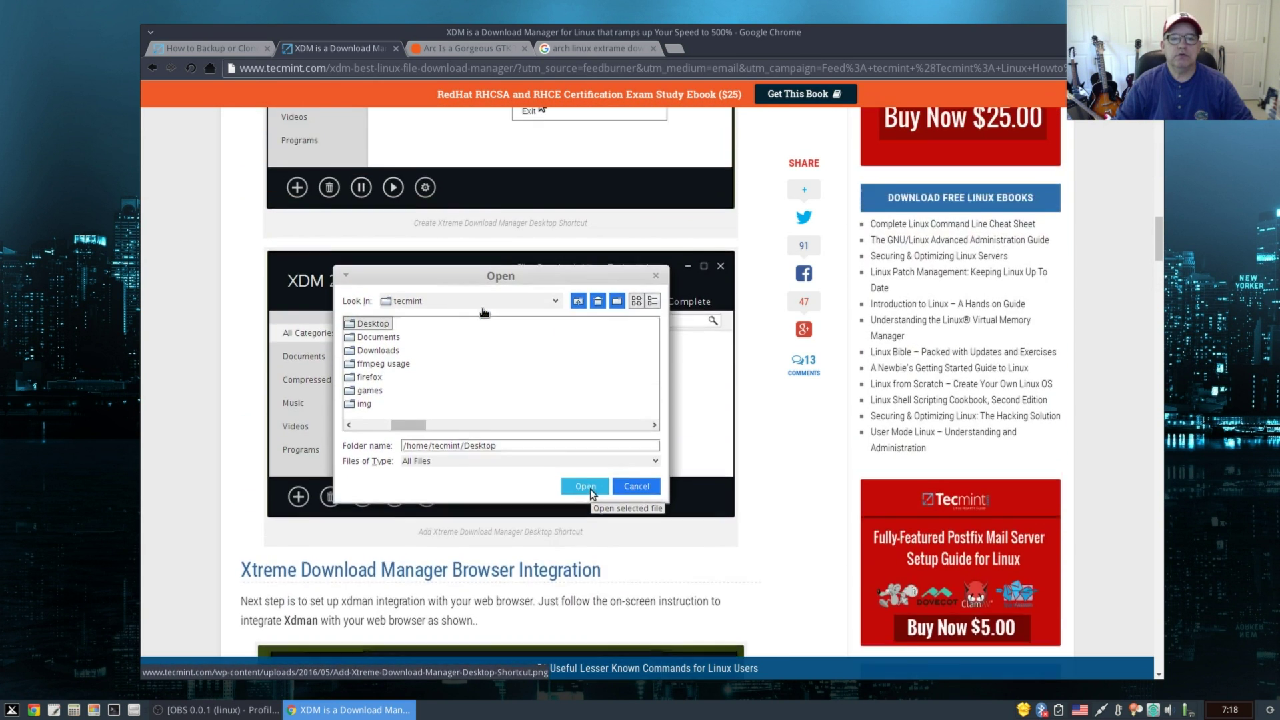
scroll(484, 314, up, 3)
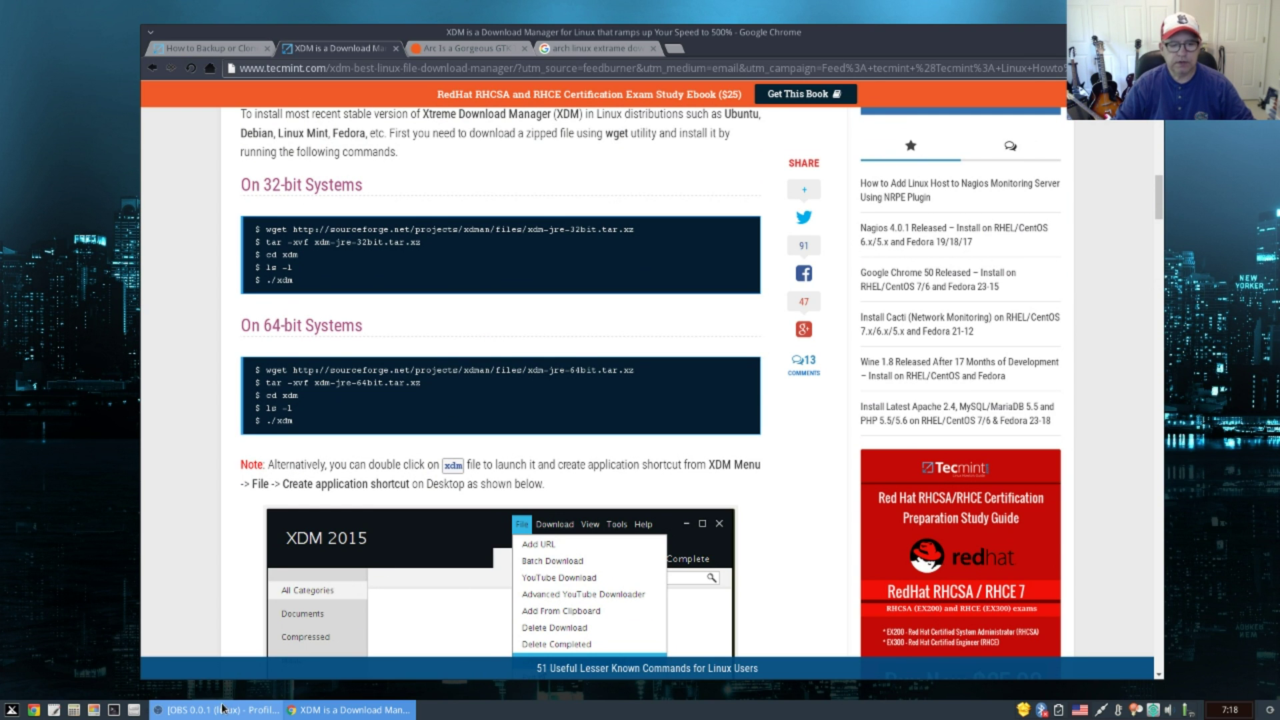
Open a terminal and run the article's 64-bit wget command to fetch xdm-jre-64bit.tar.xz.
click(113, 711)
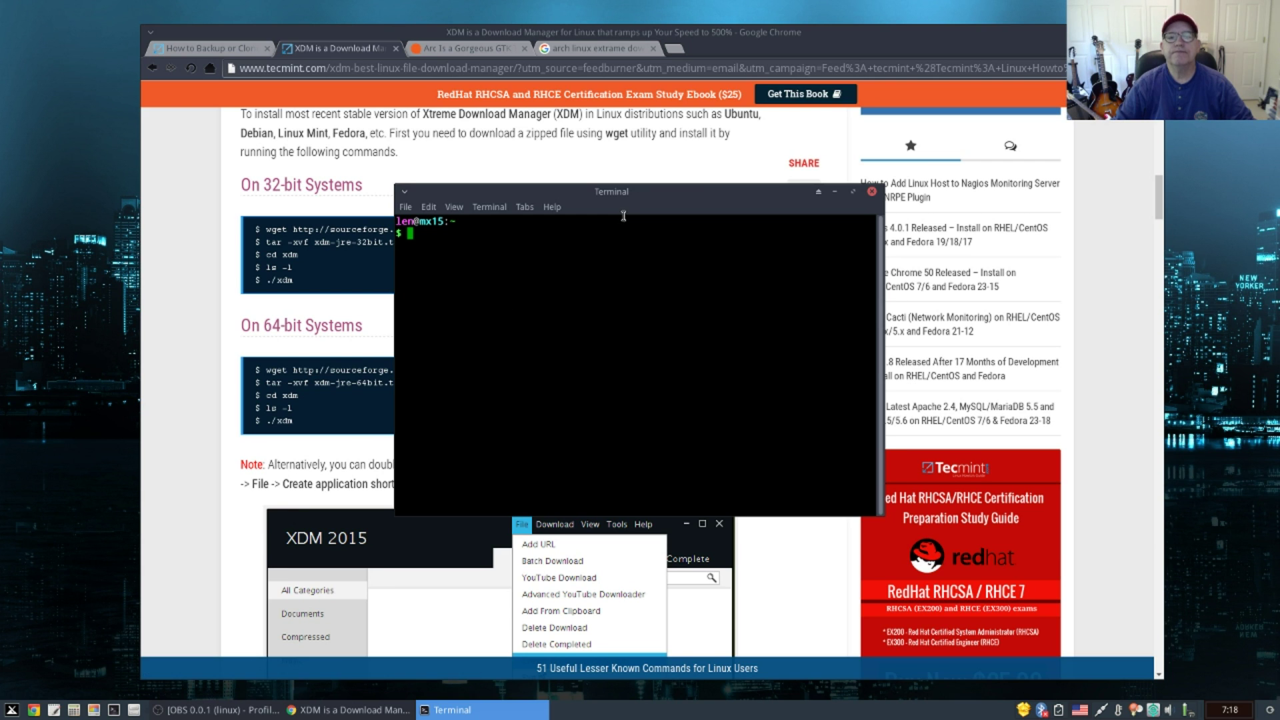
drag(650, 200, 957, 358)
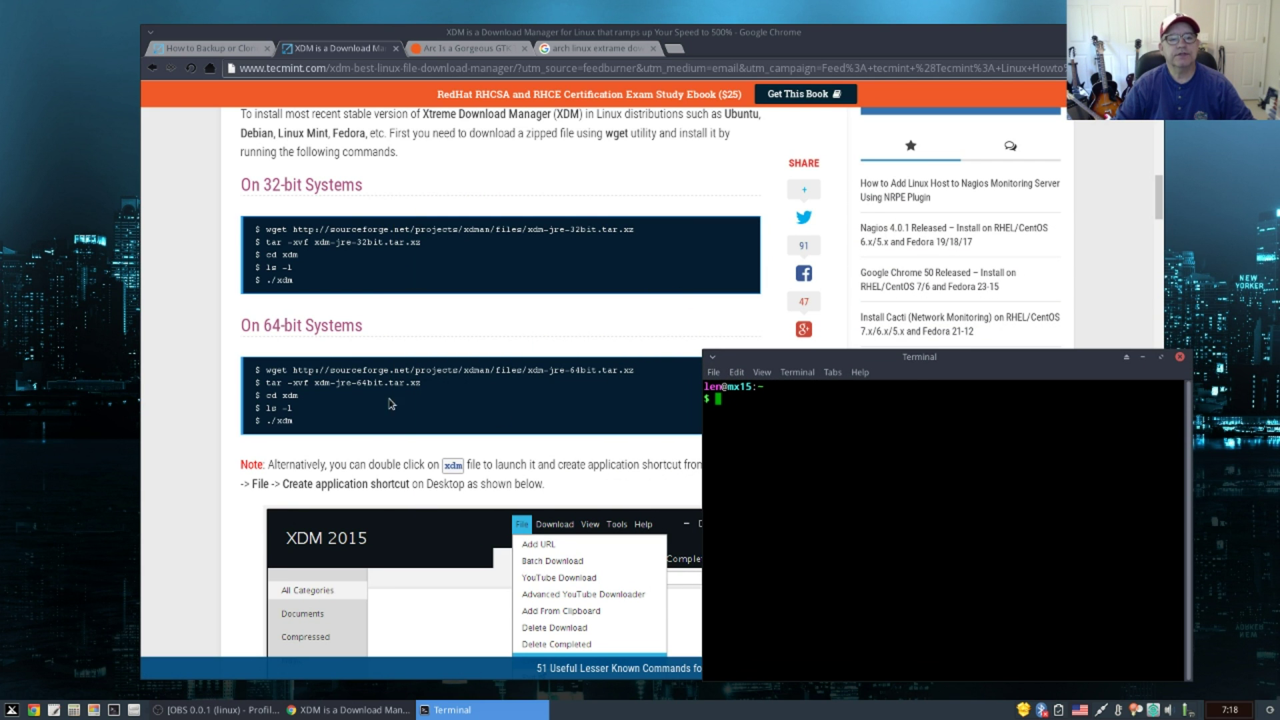
drag(638, 371, 266, 372)
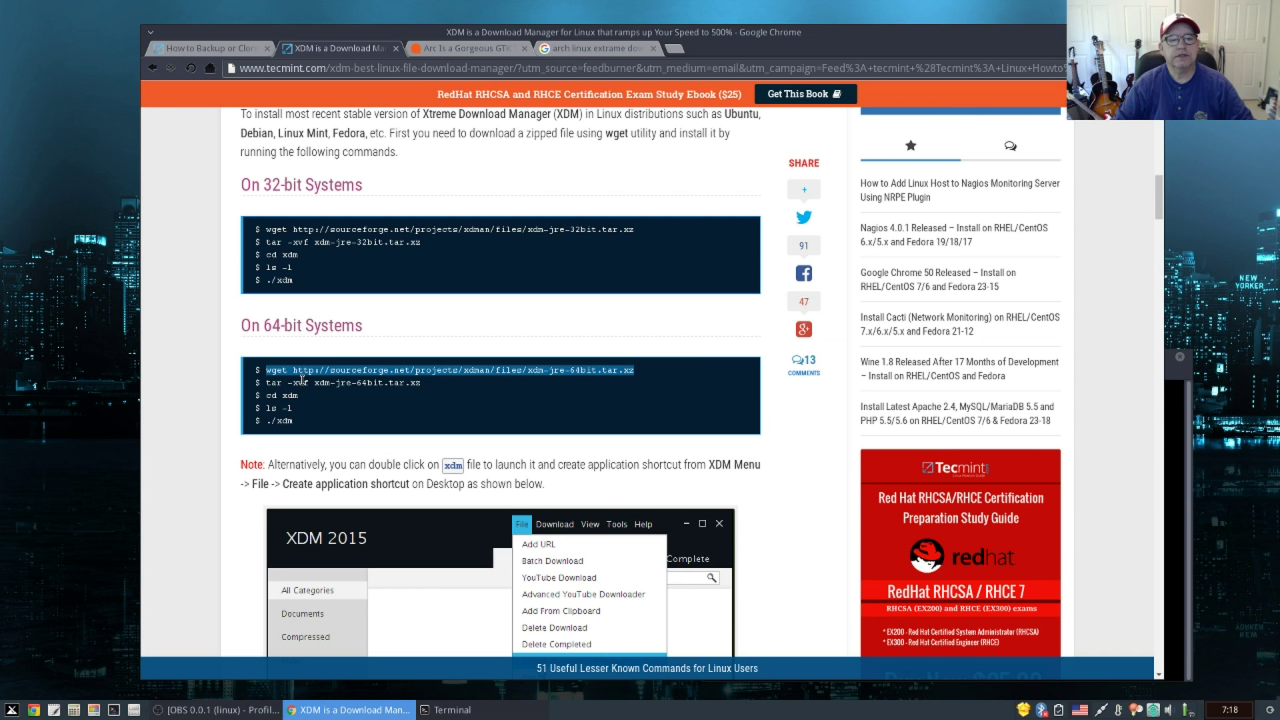
click(1172, 380)
right_click(718, 405)
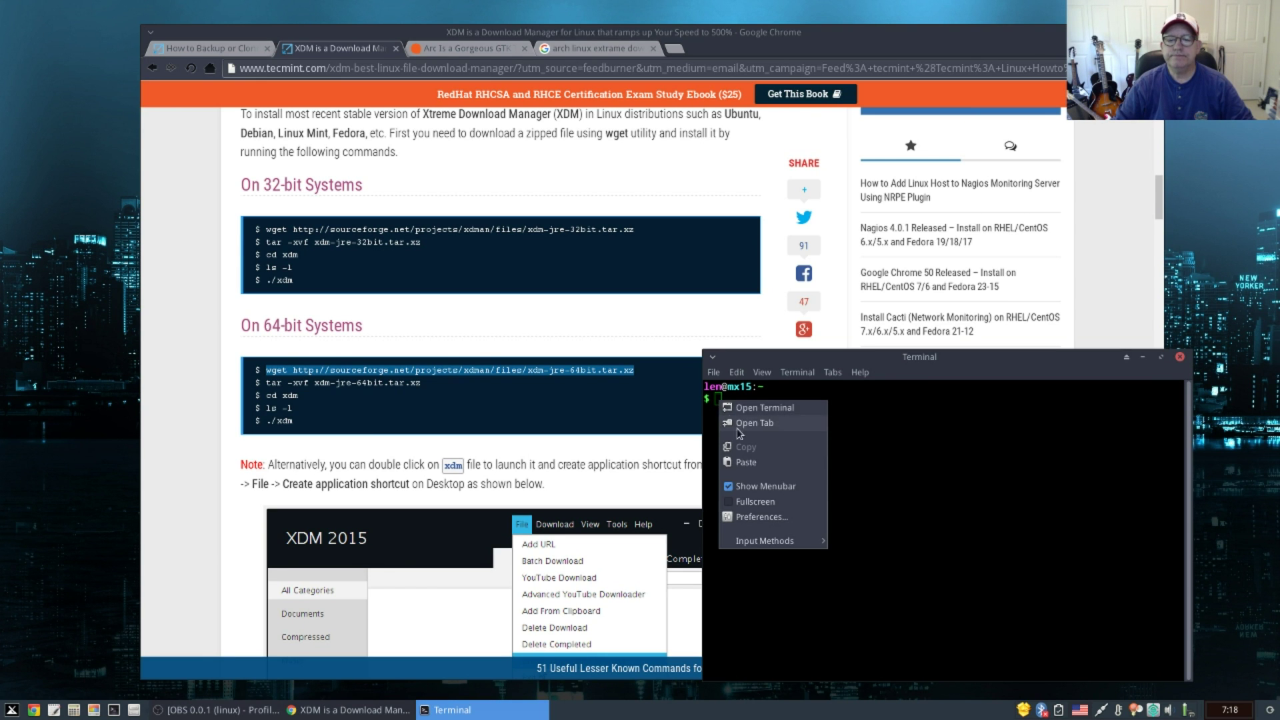
click(744, 462)
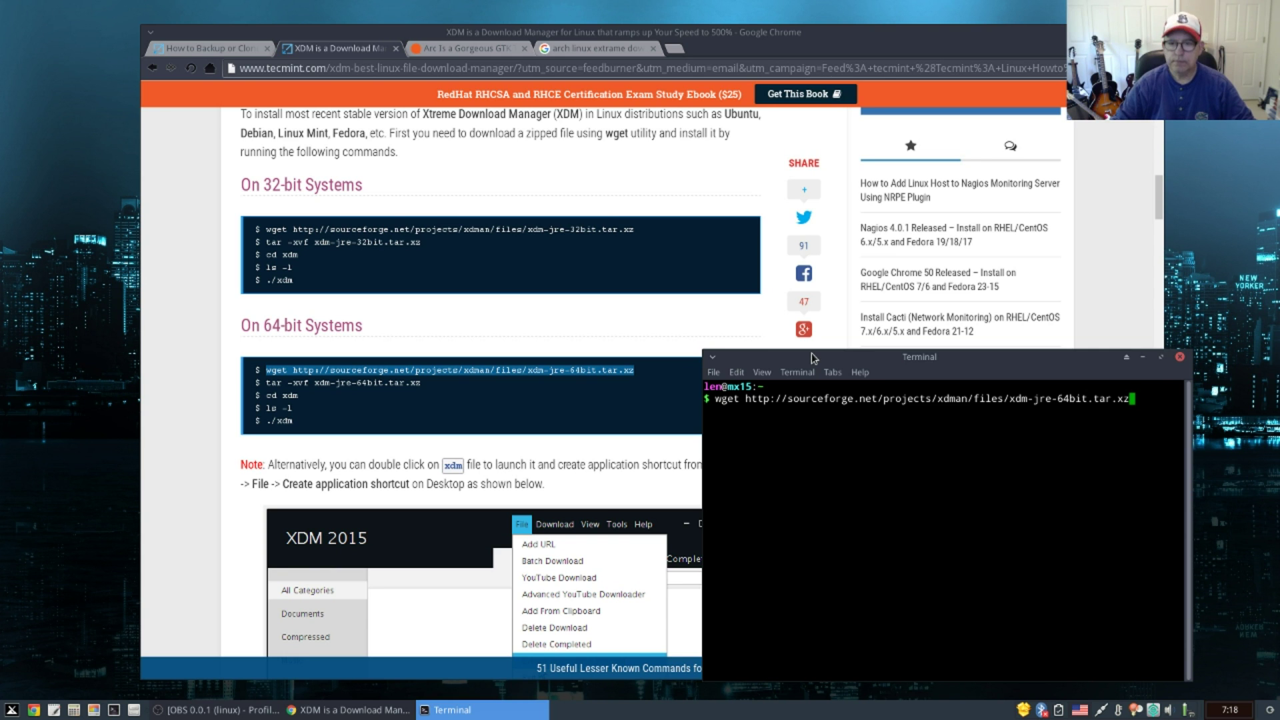
key(Return)
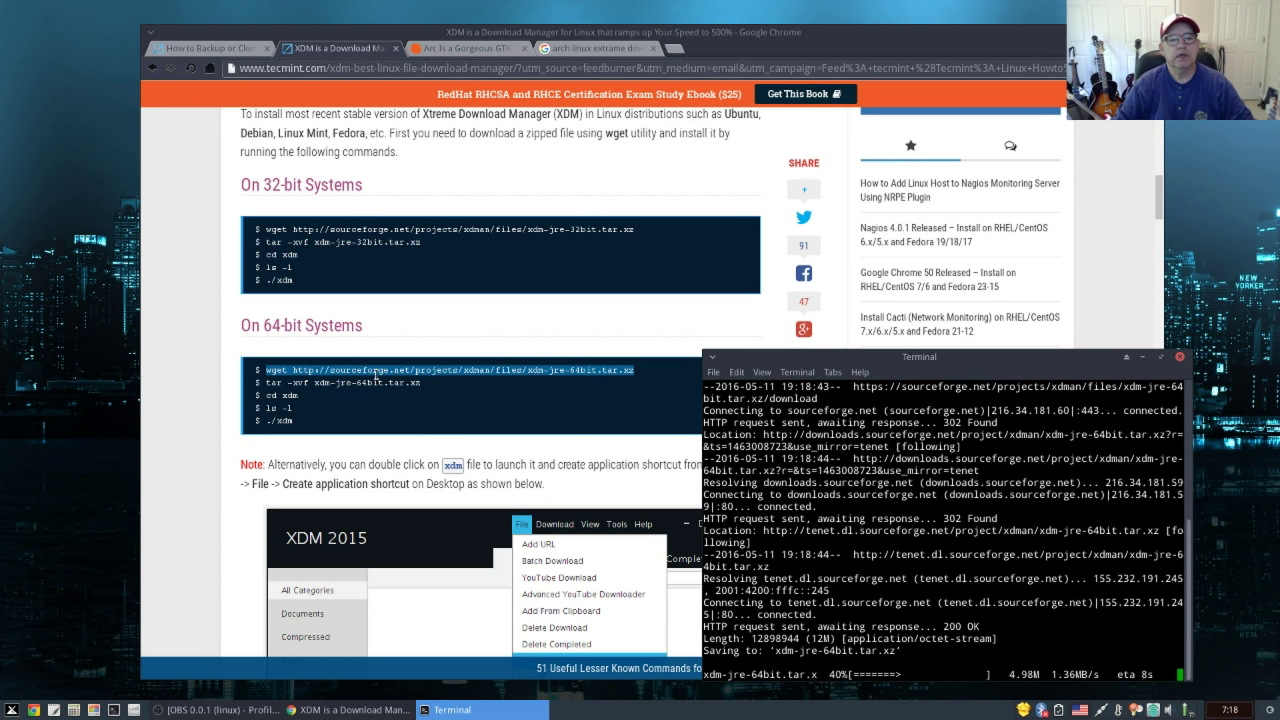
Copy the article's 64-bit tar command and run it in the terminal to extract the archive.
drag(420, 383, 267, 385)
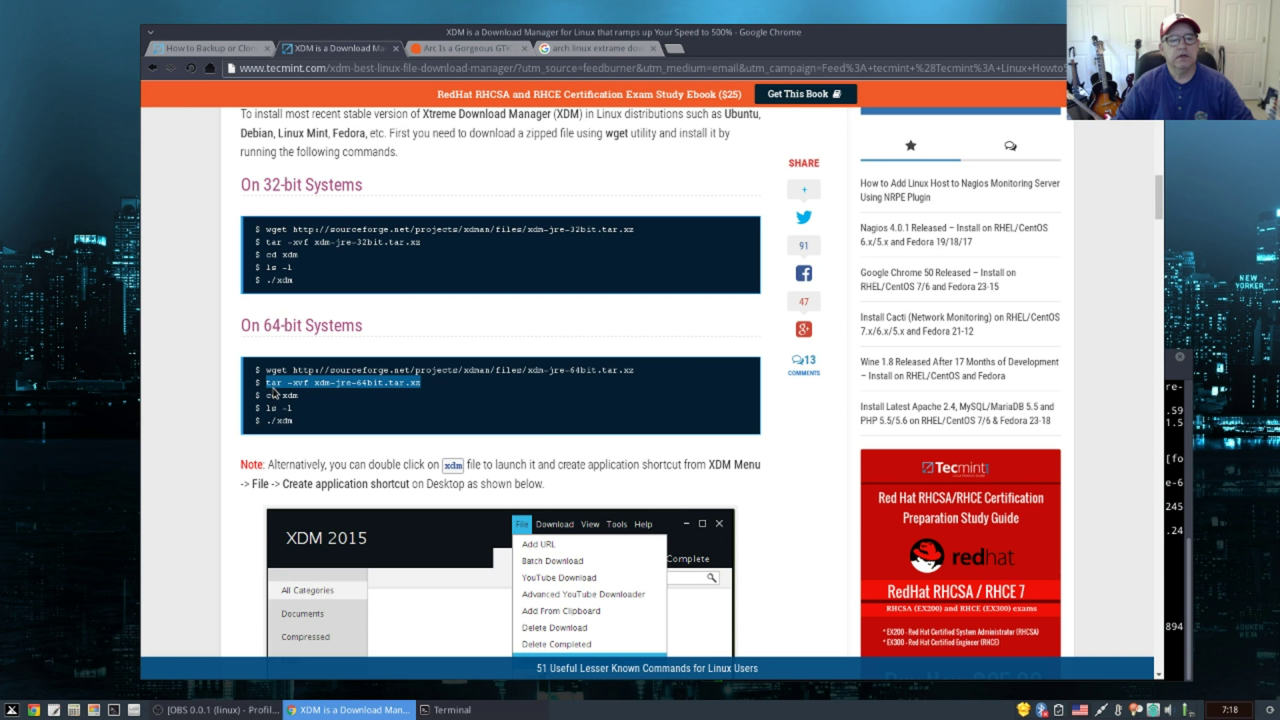
right_click(275, 381)
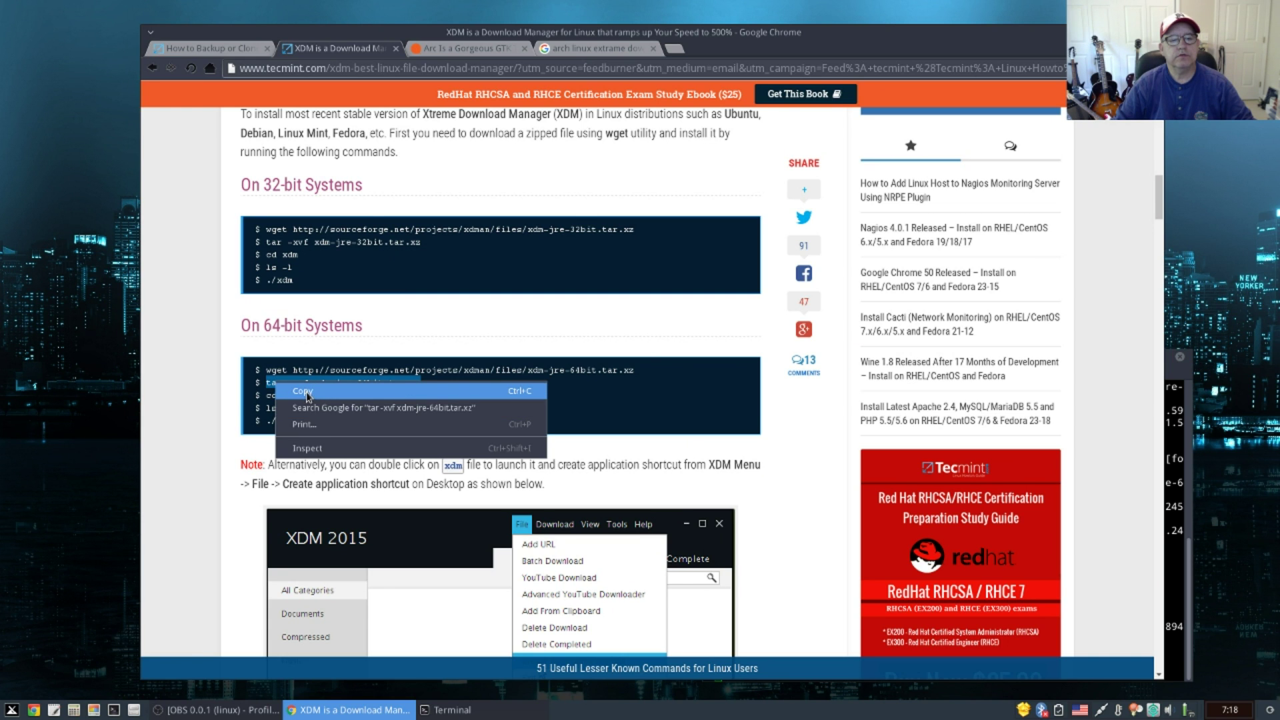
click(304, 392)
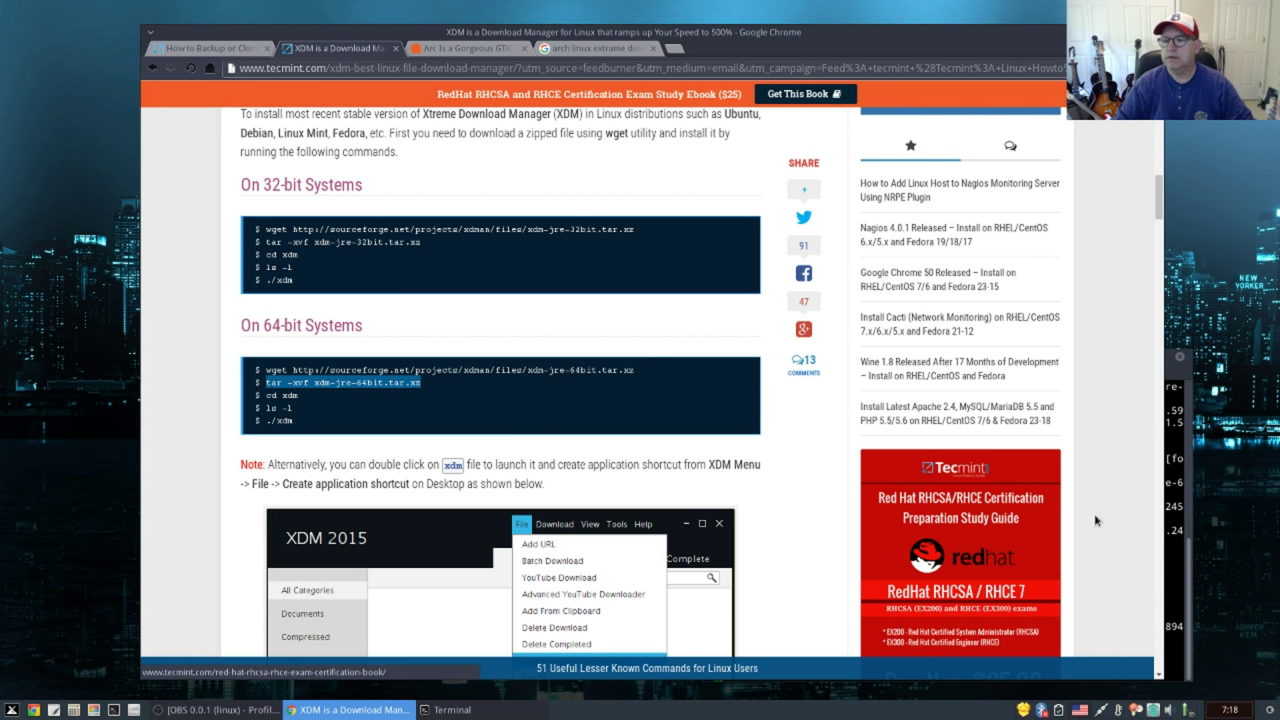
click(1174, 377)
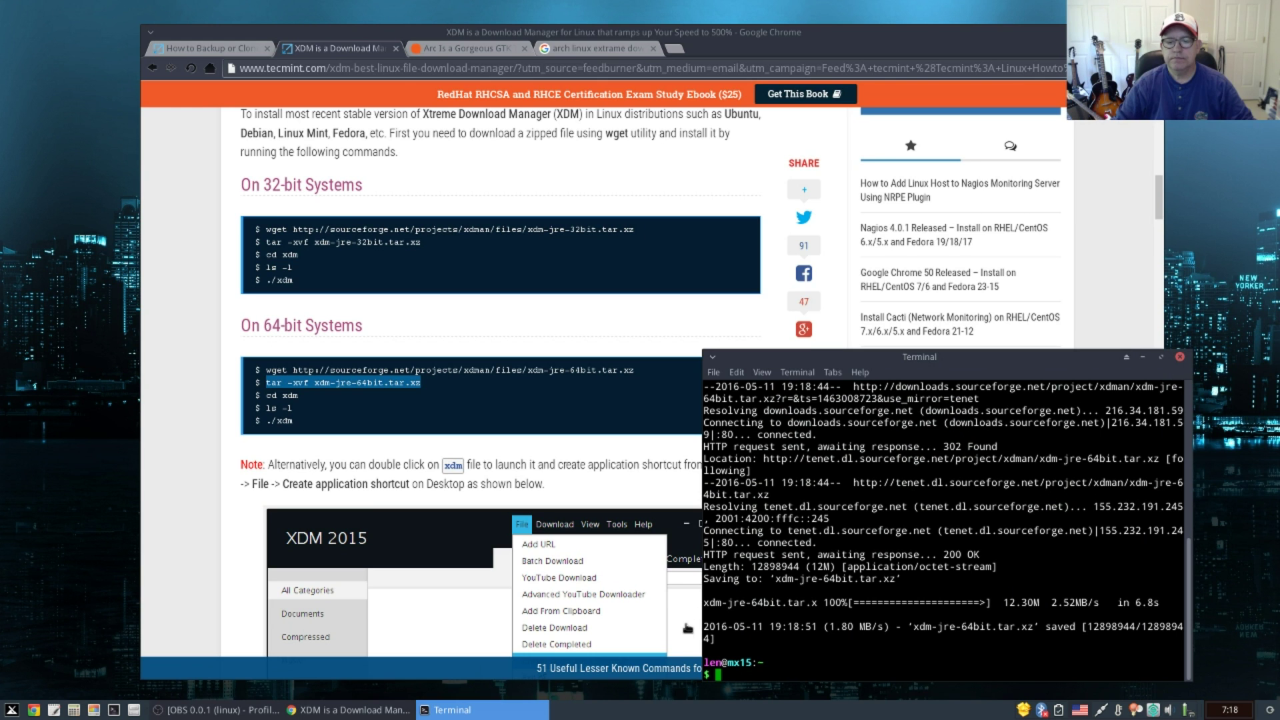
right_click(719, 675)
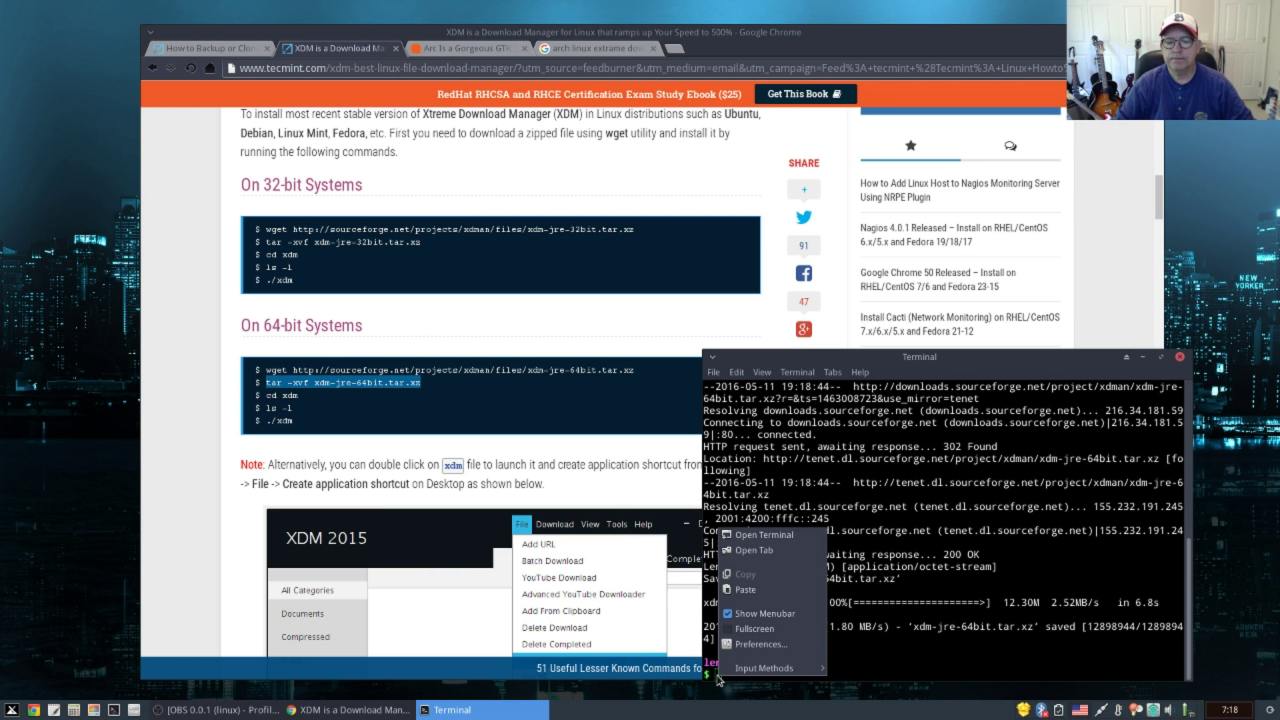
click(737, 593)
key(Return)
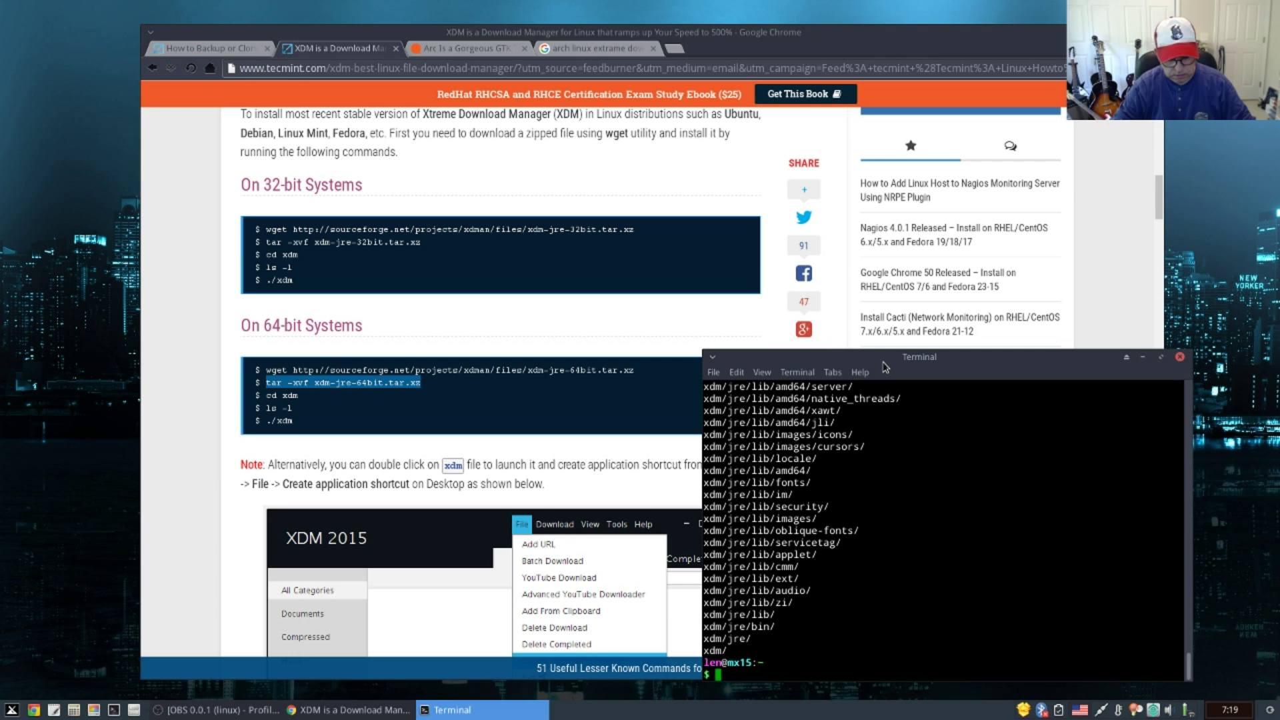
Run cd xdm, ls -l and ./xdm to list the files and launch XDM.
text(cd xdm)
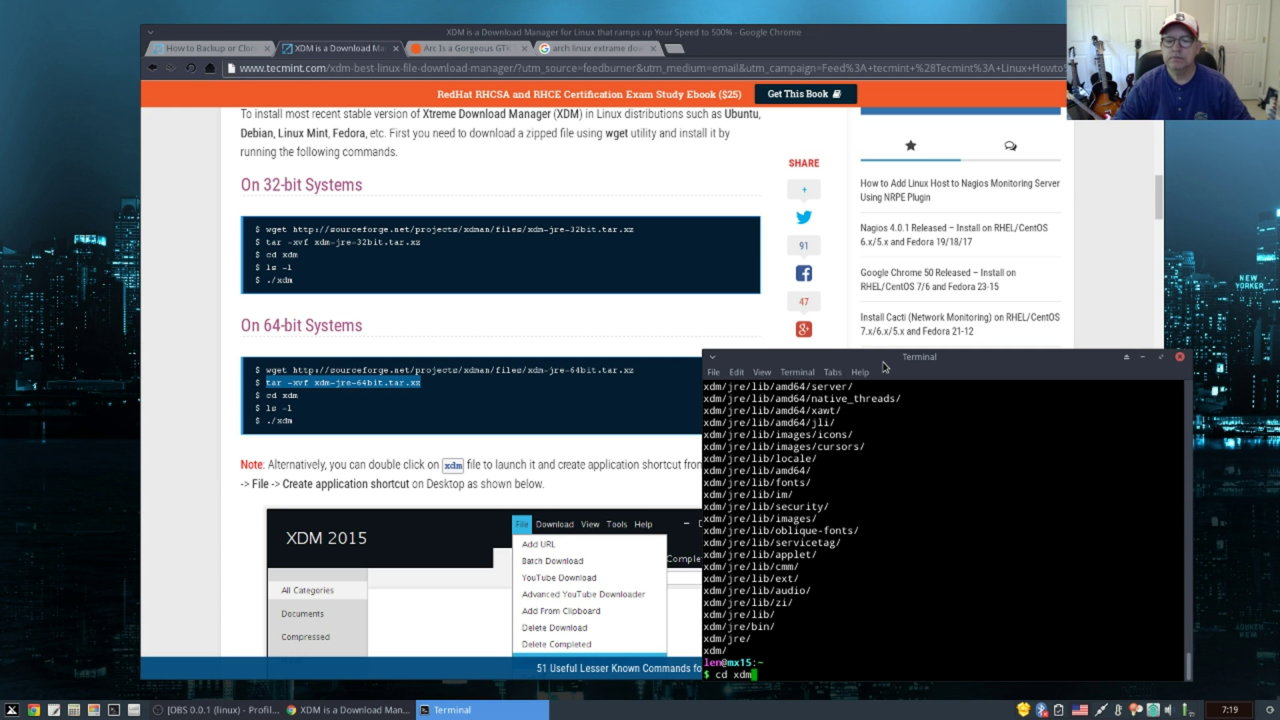
key(Return)
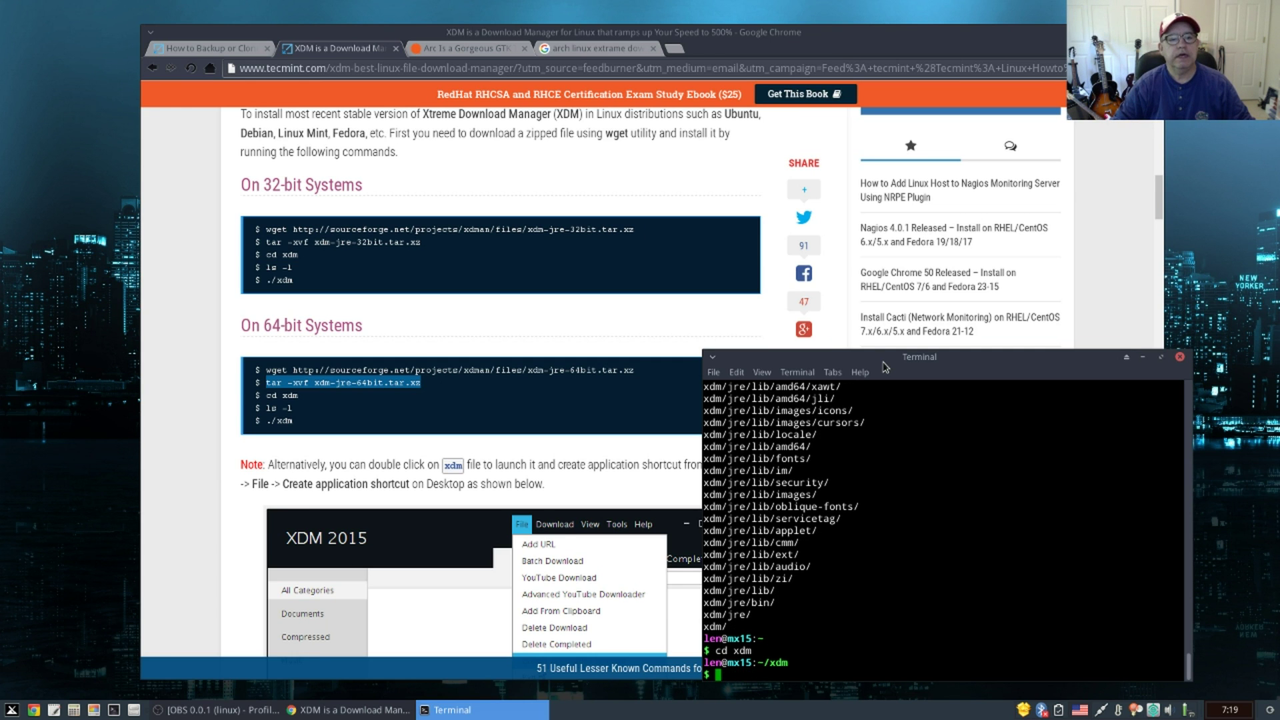
text(ls -l)
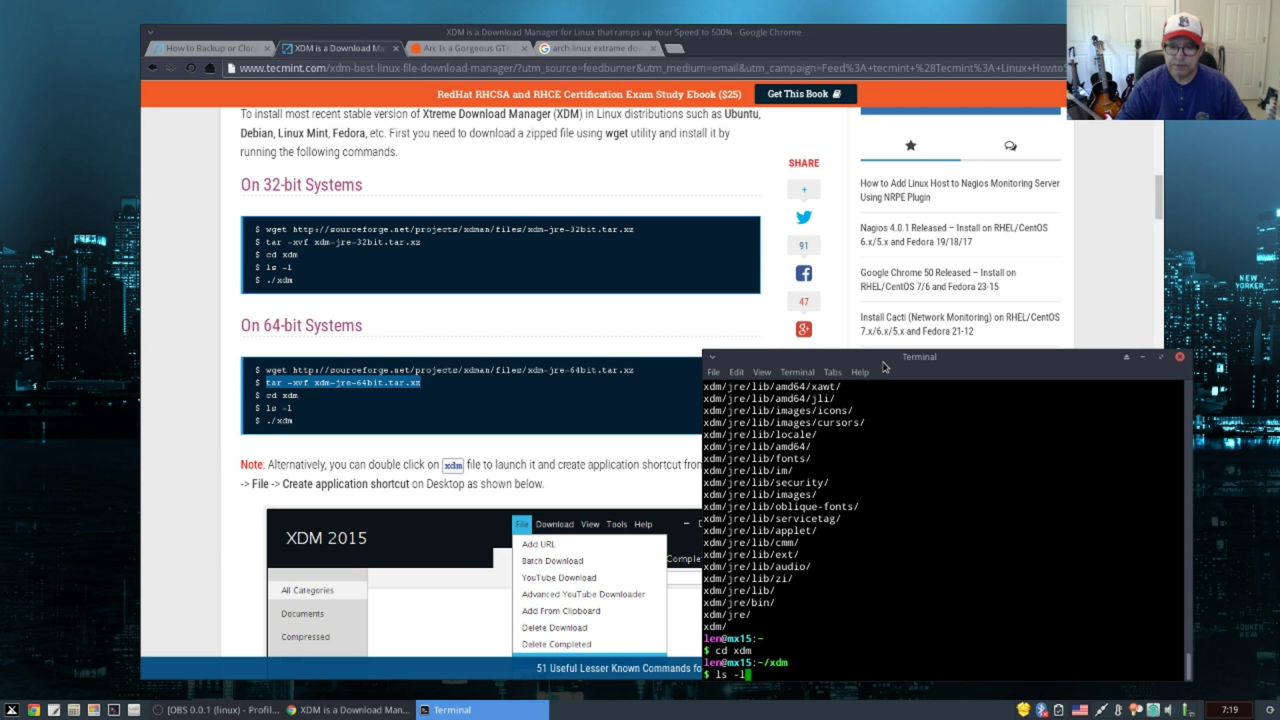
key(Return)
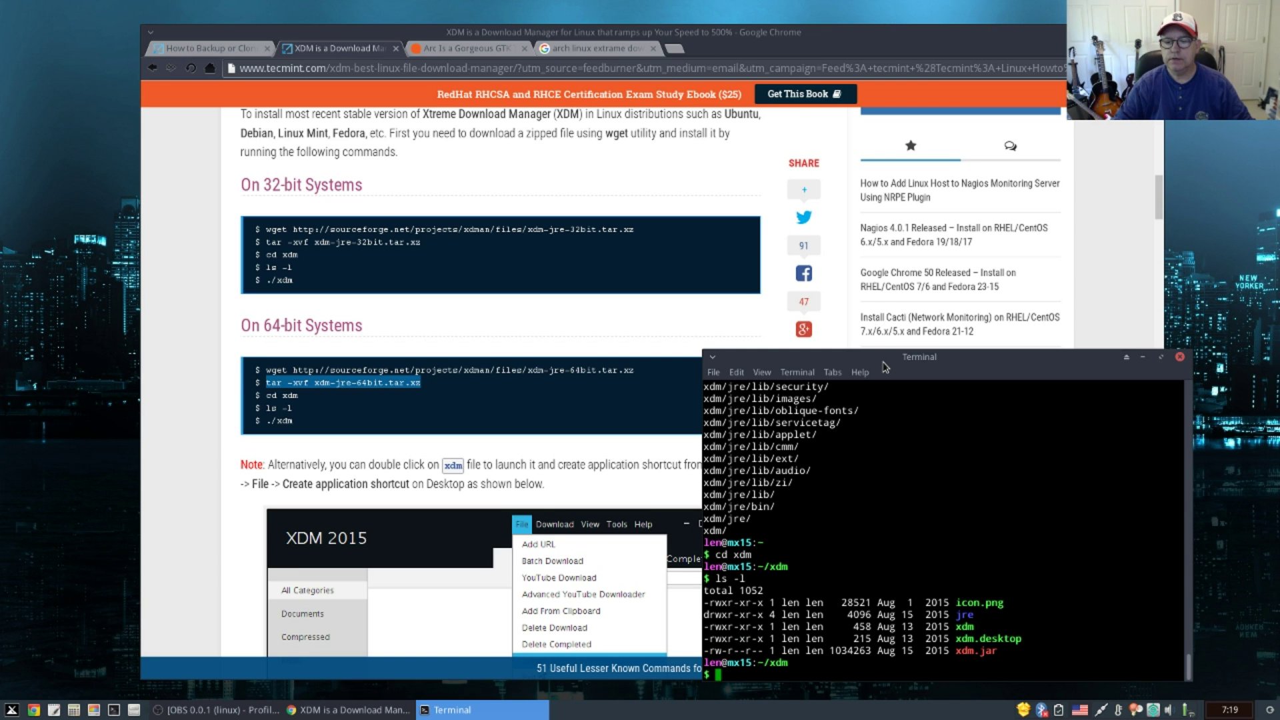
text(./)
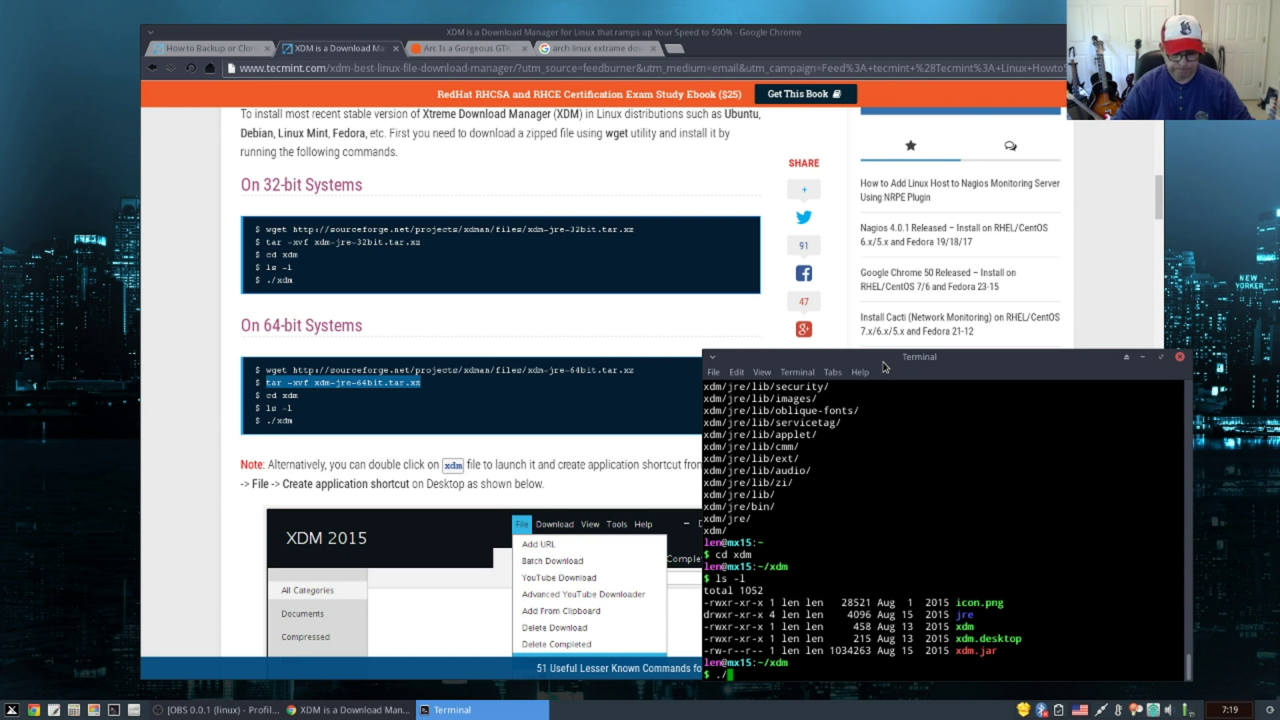
text(xdm)
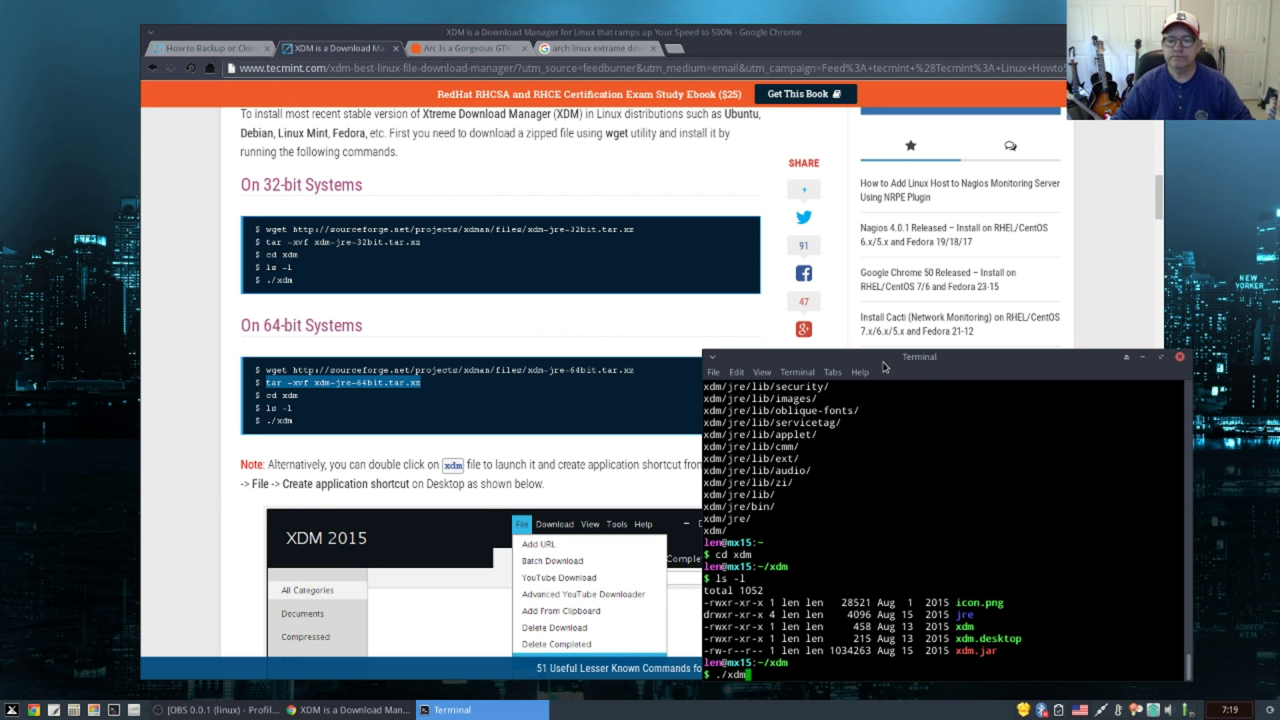
key(Return)
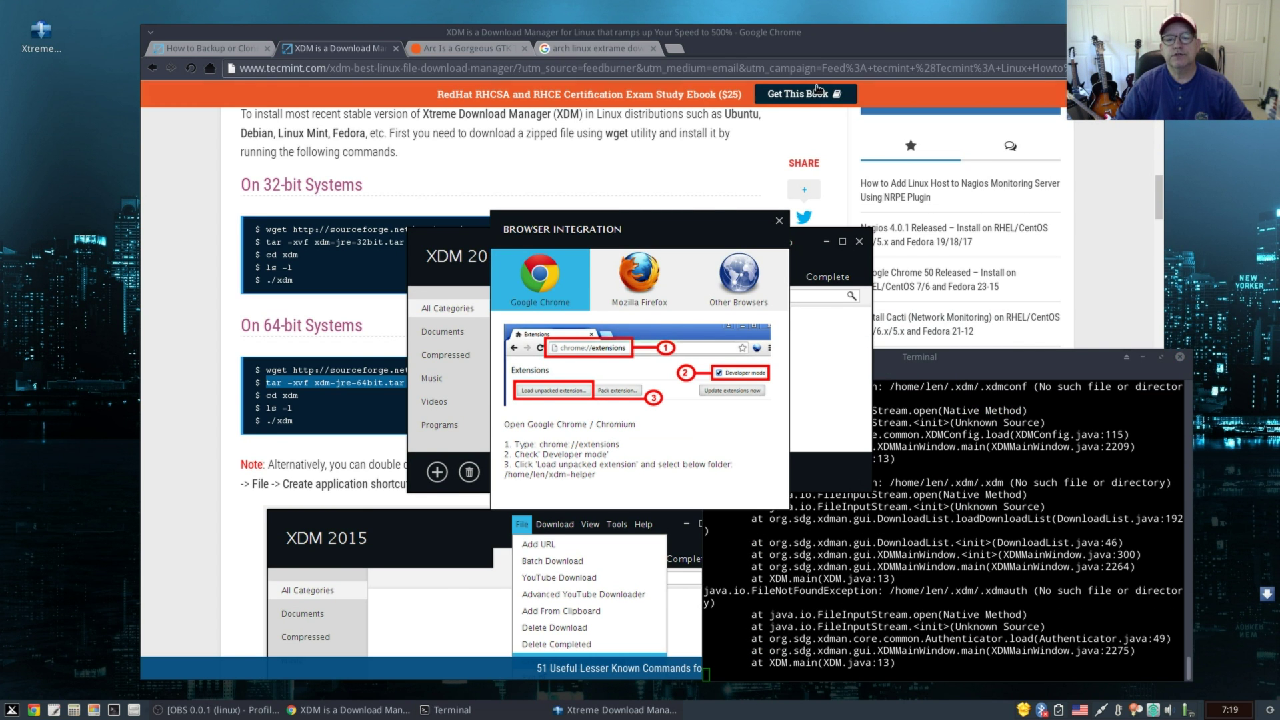
Place Browser Integration top-left and XDM bottom-left, minimize the terminal, and shift Chrome right.
drag(691, 222, 207, 19)
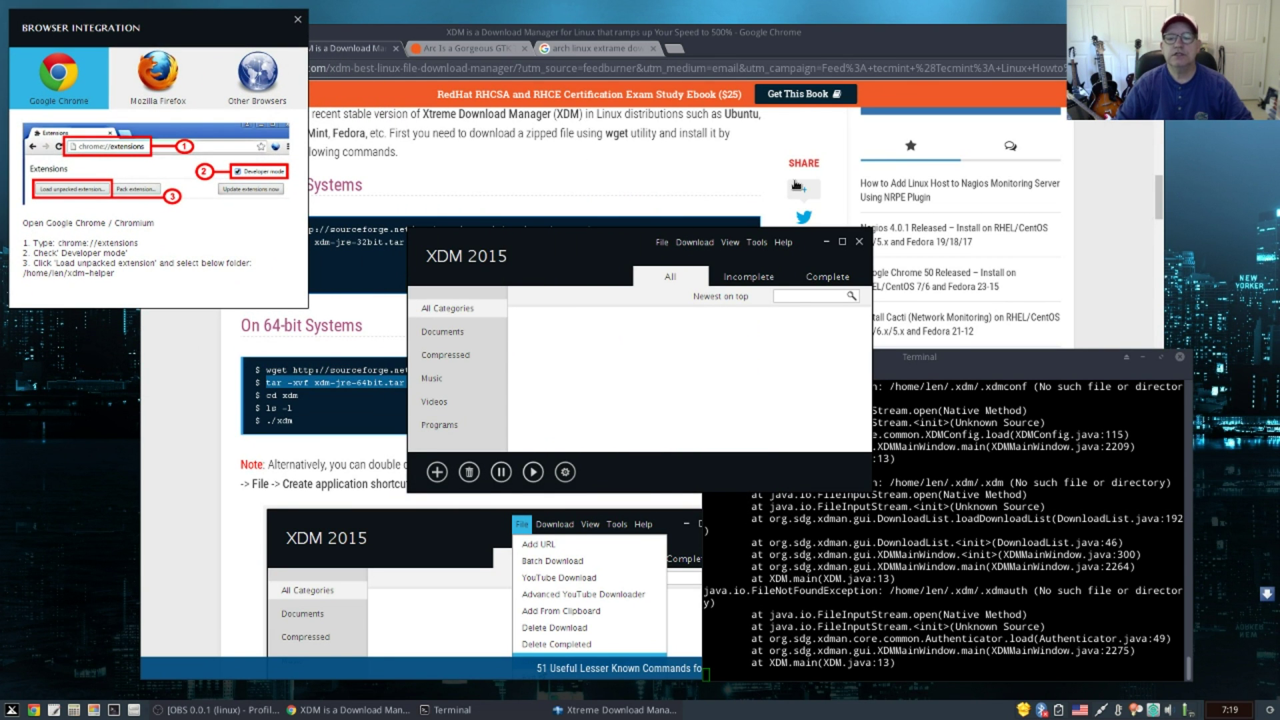
click(662, 242)
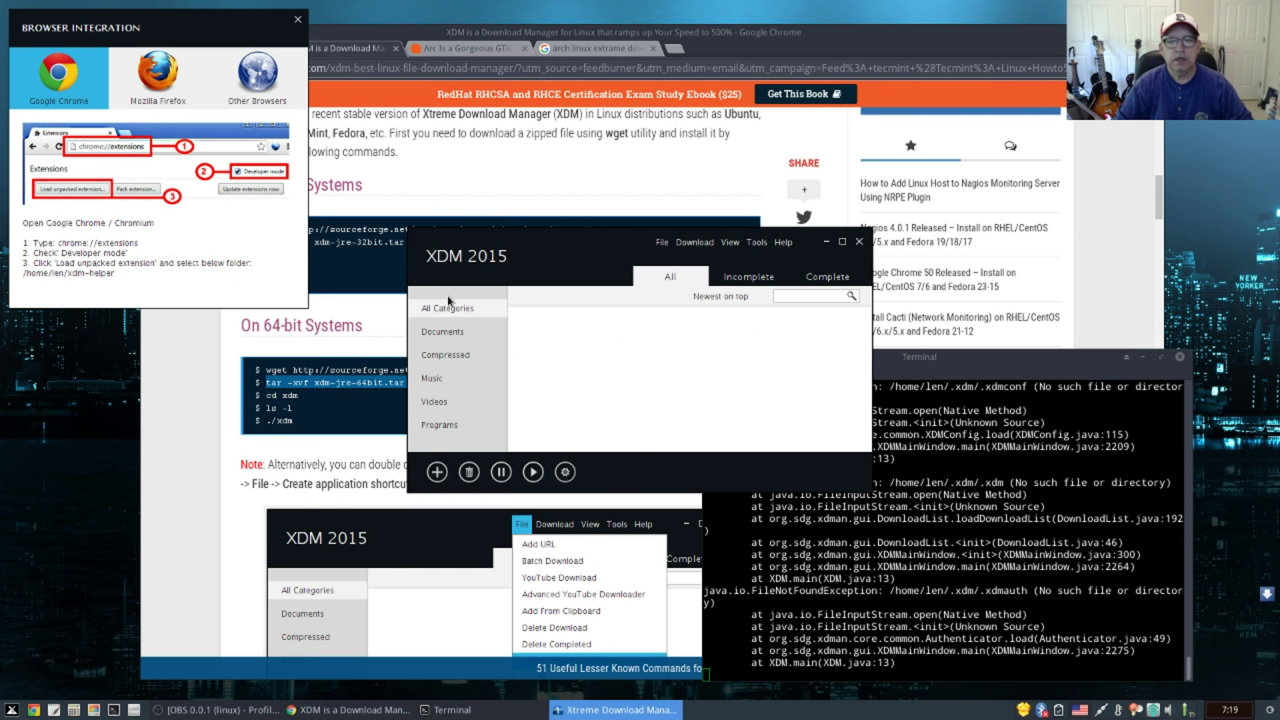
click(531, 242)
drag(549, 228, 152, 432)
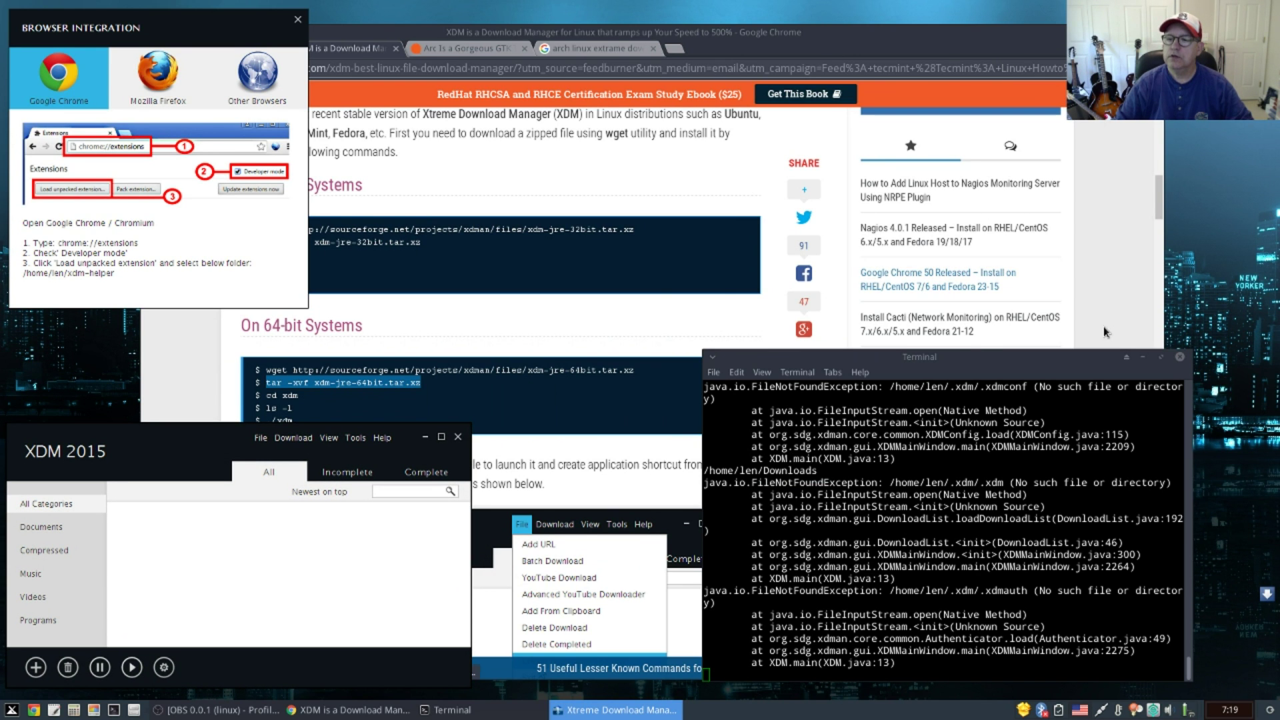
click(1143, 359)
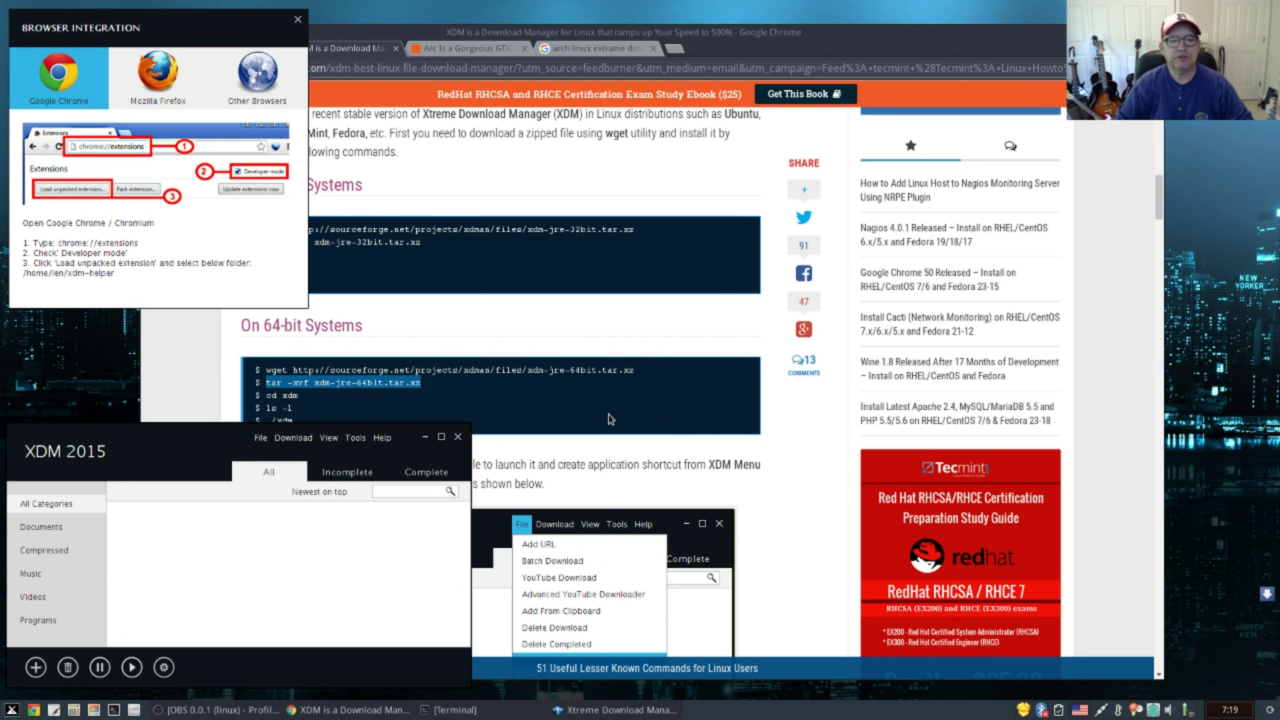
drag(789, 17, 866, 30)
click(192, 26)
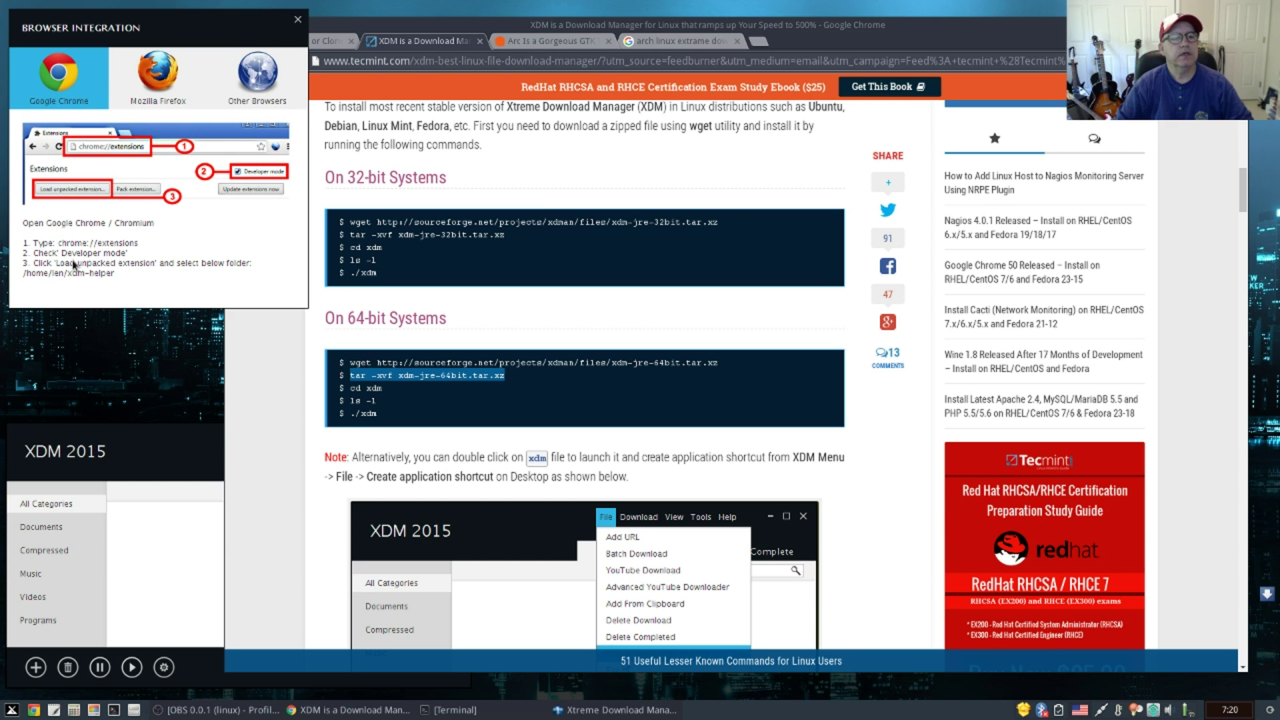
Open chrome://extensions in a new tab, enable Developer mode, and bring XDM's instructions forward.
click(759, 43)
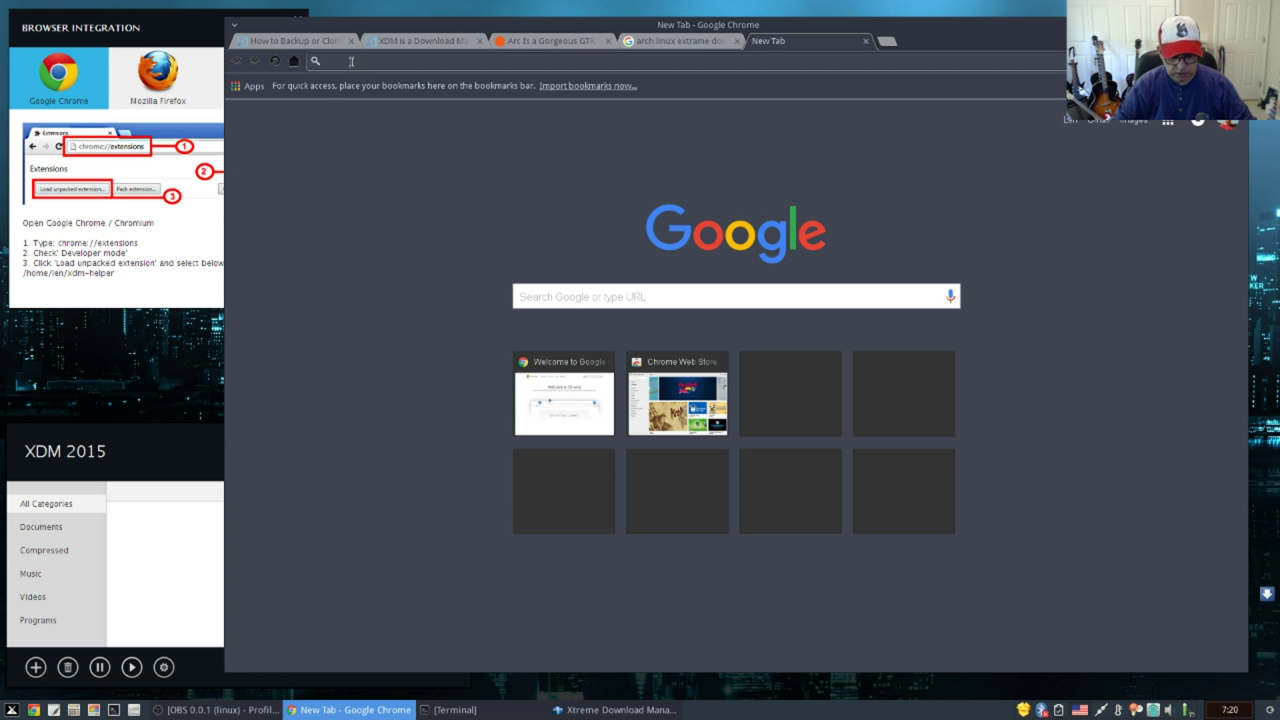
text(chrome)
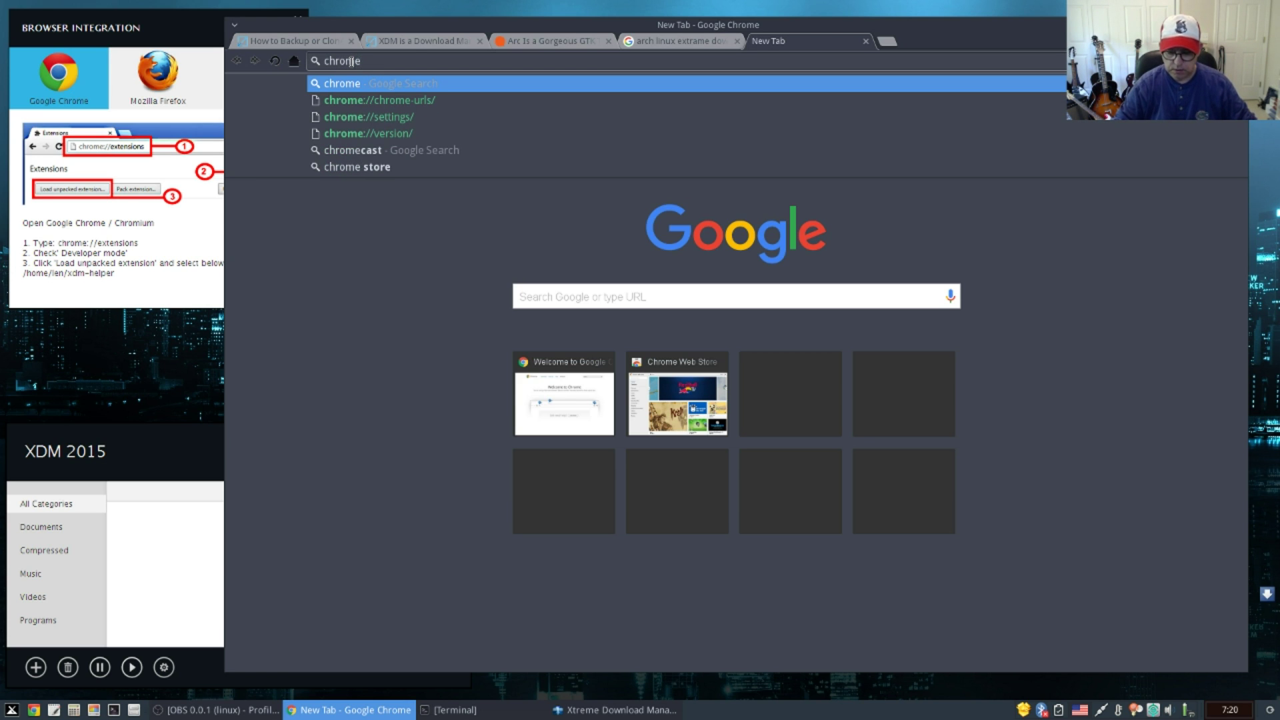
text(:/)
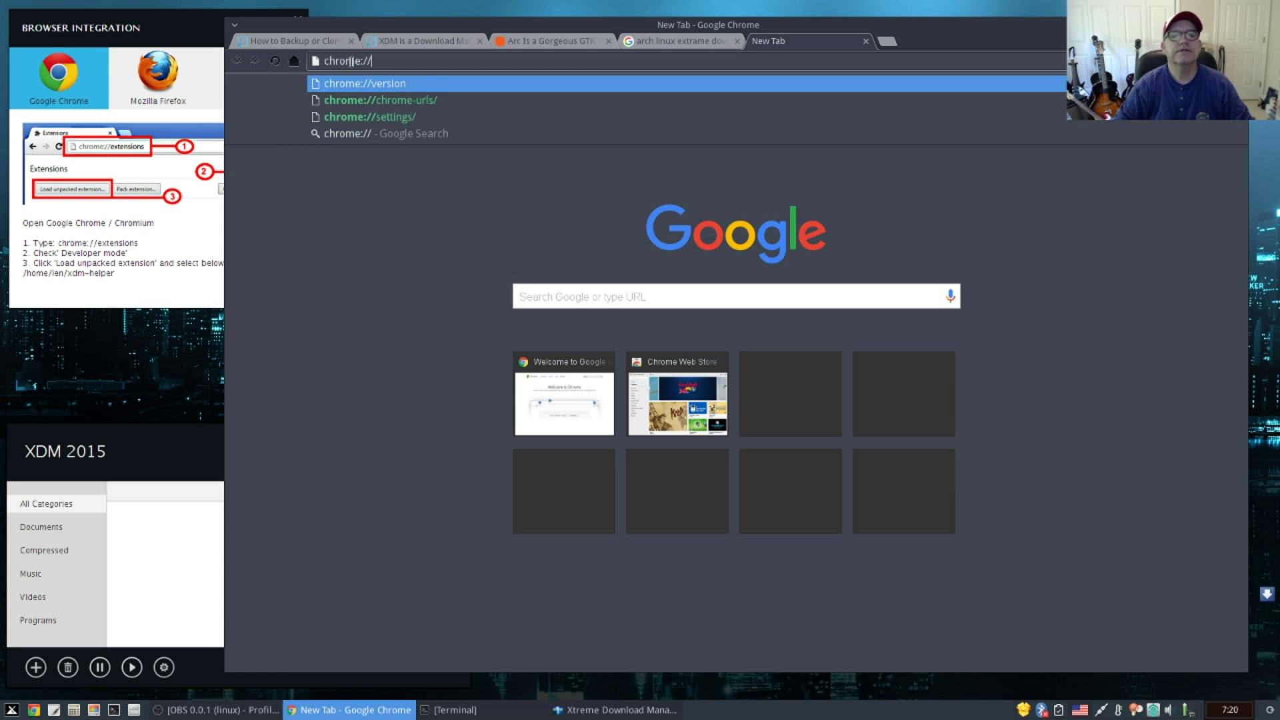
text(/extensions)
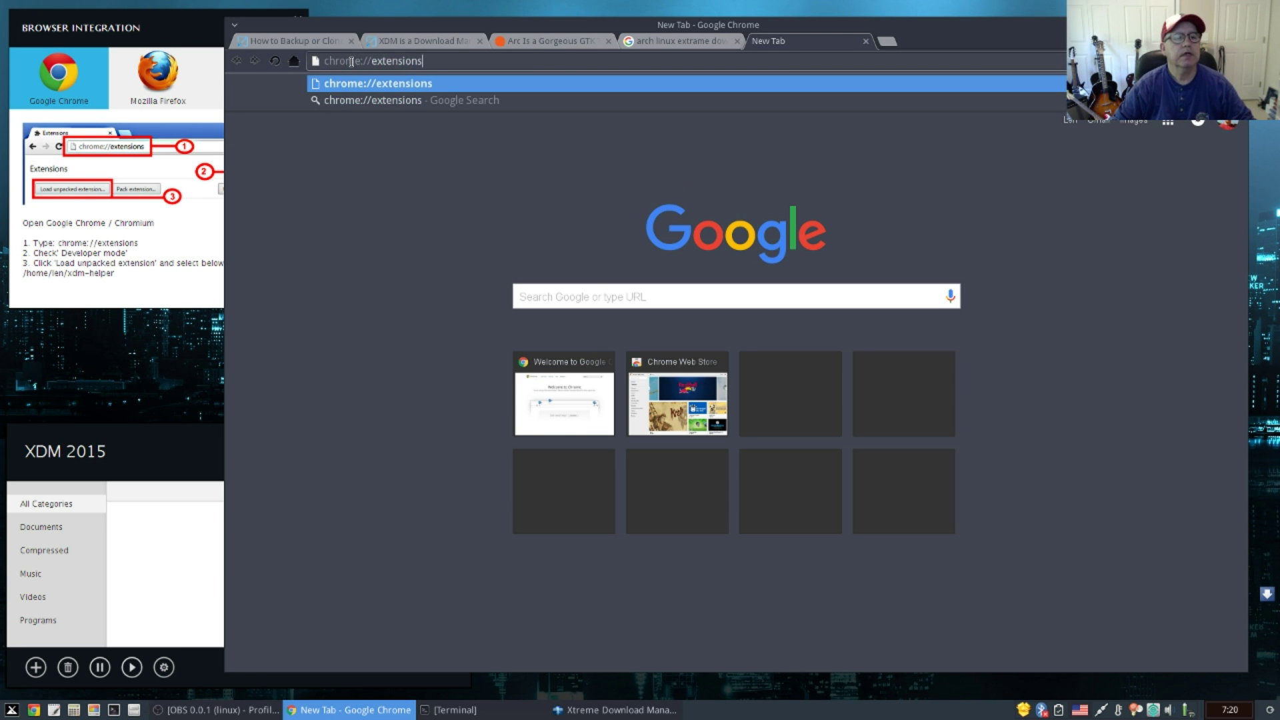
key(Return)
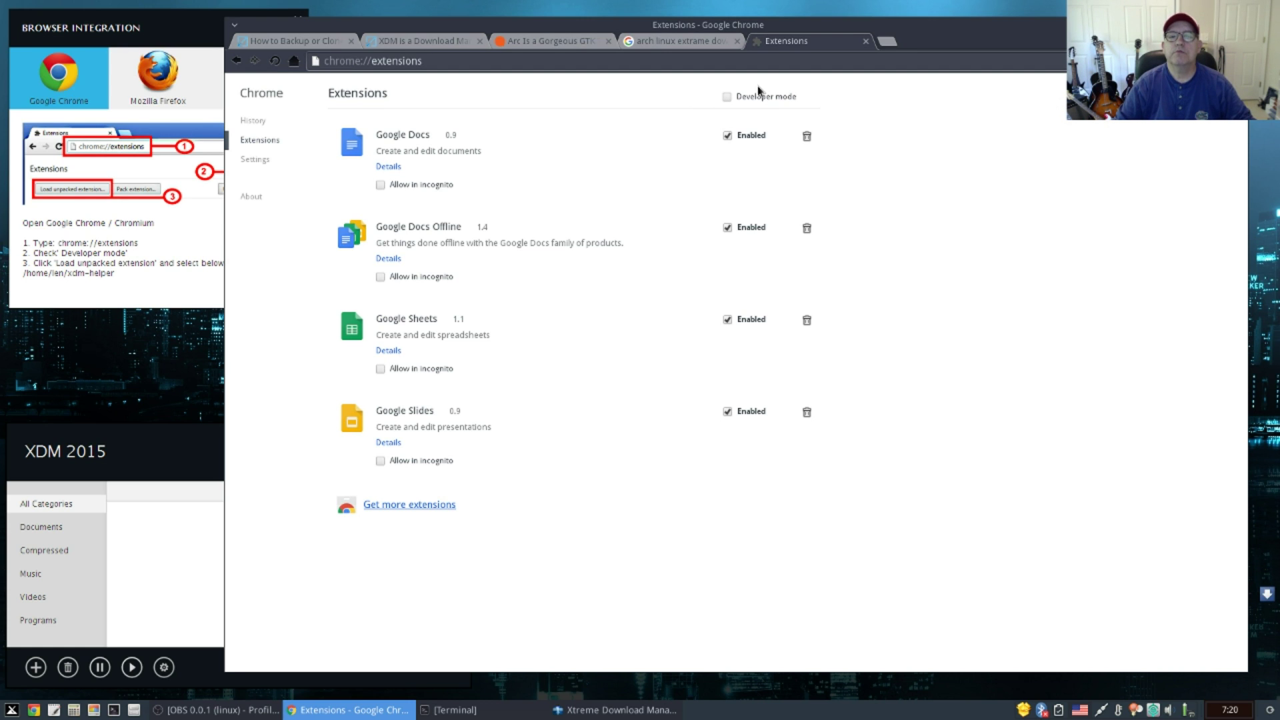
click(727, 98)
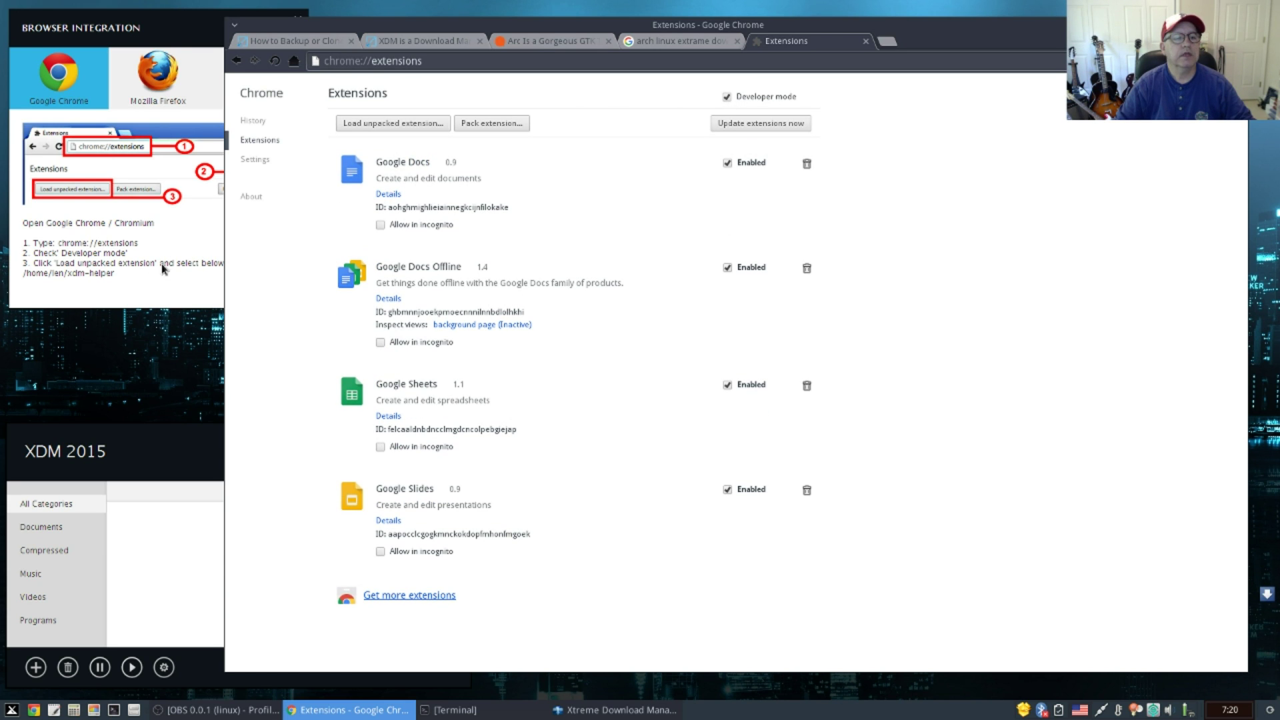
click(189, 34)
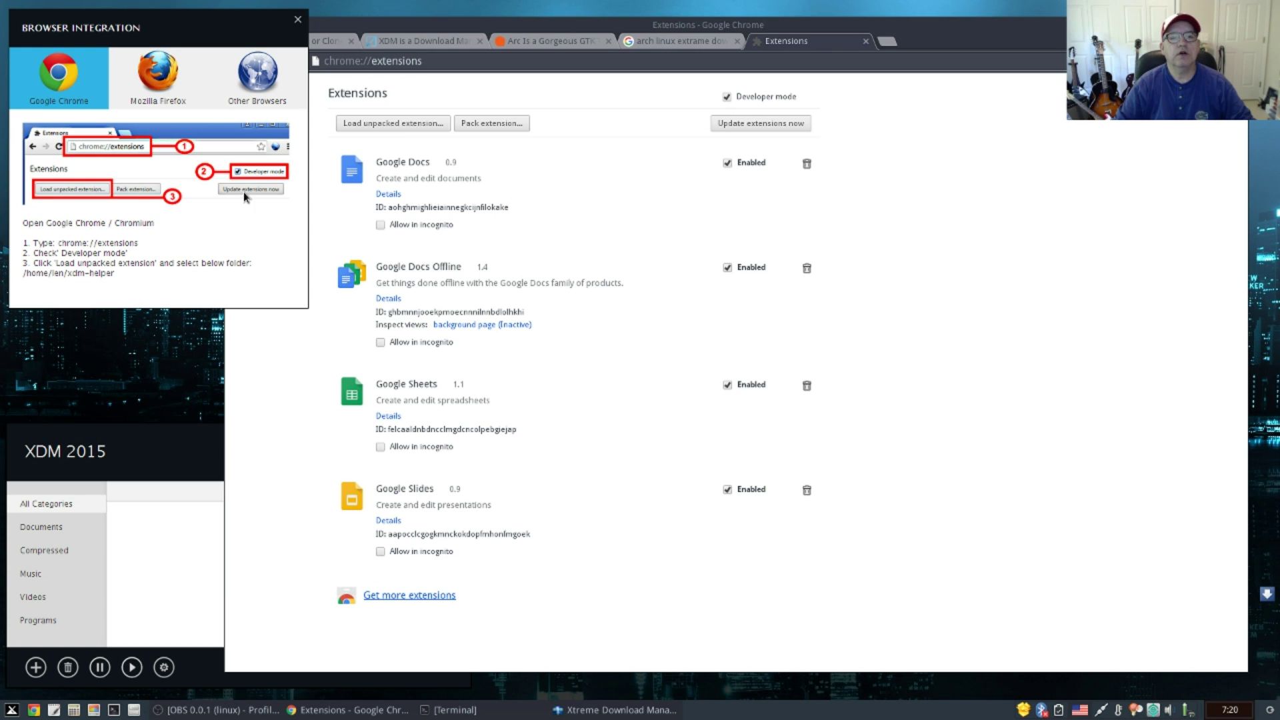
Load the xdm-helper folder from the home directory as an unpacked Chrome extension.
click(392, 124)
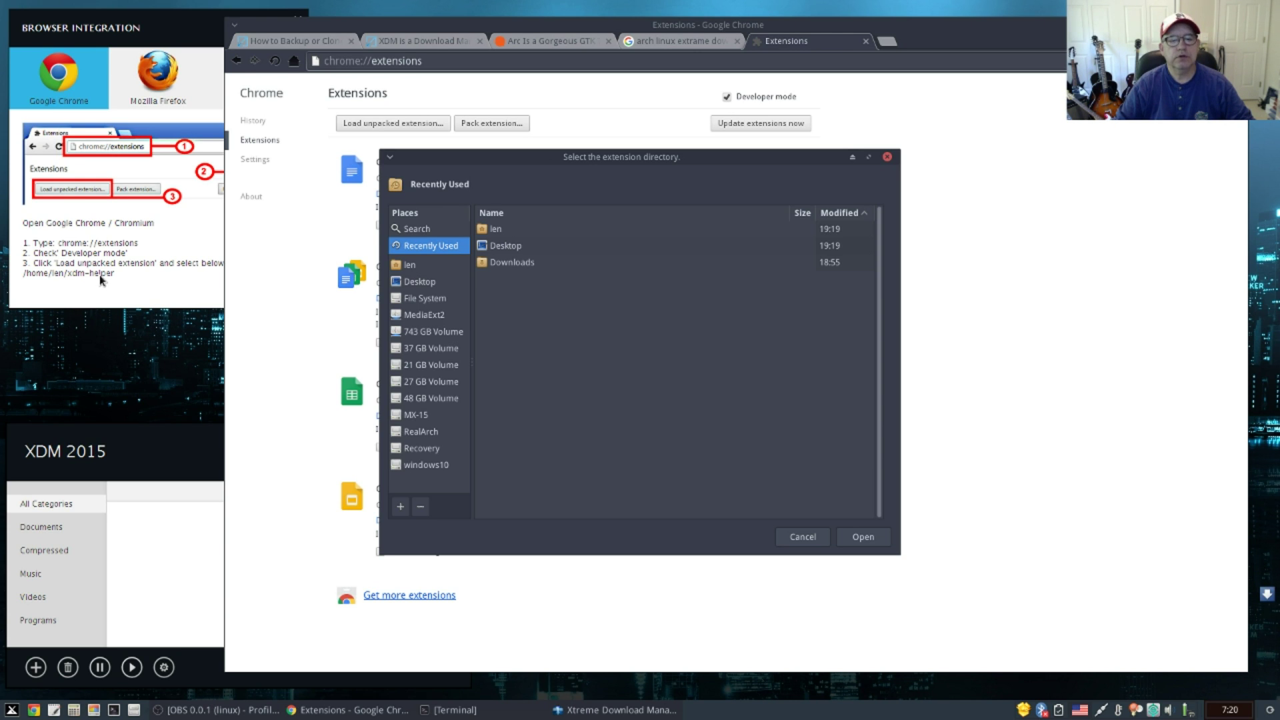
double_click(503, 228)
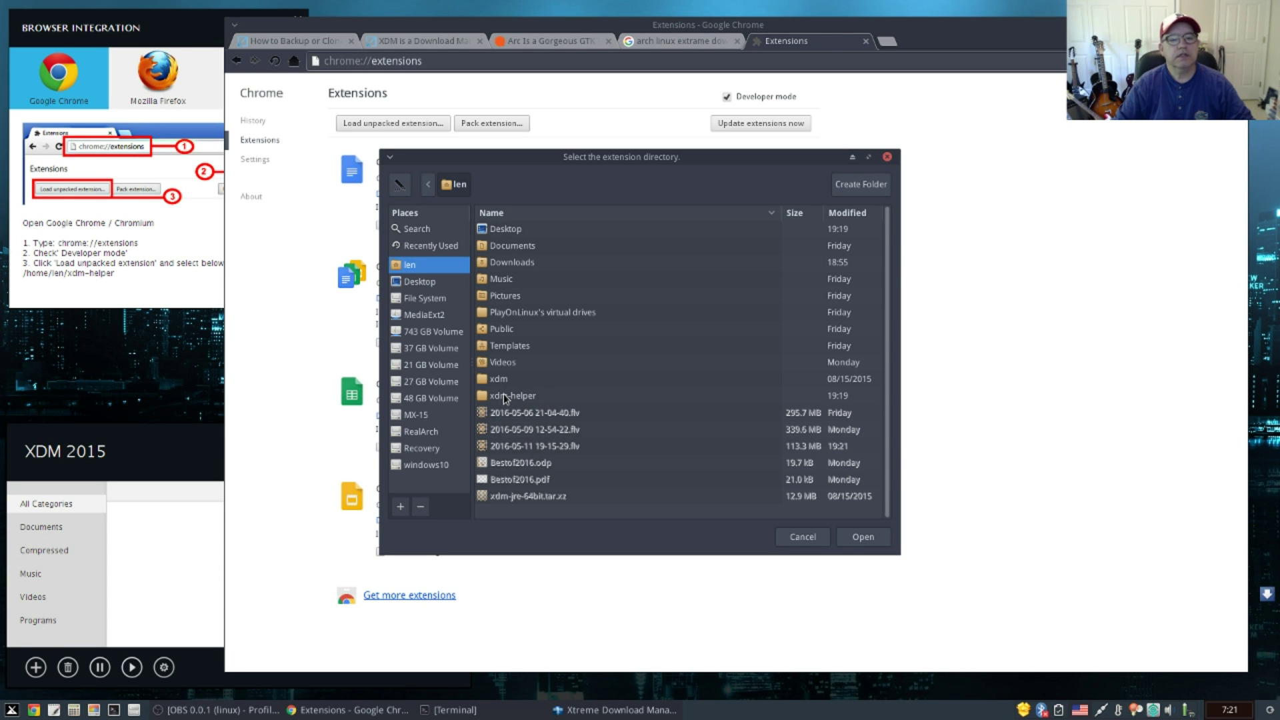
click(506, 398)
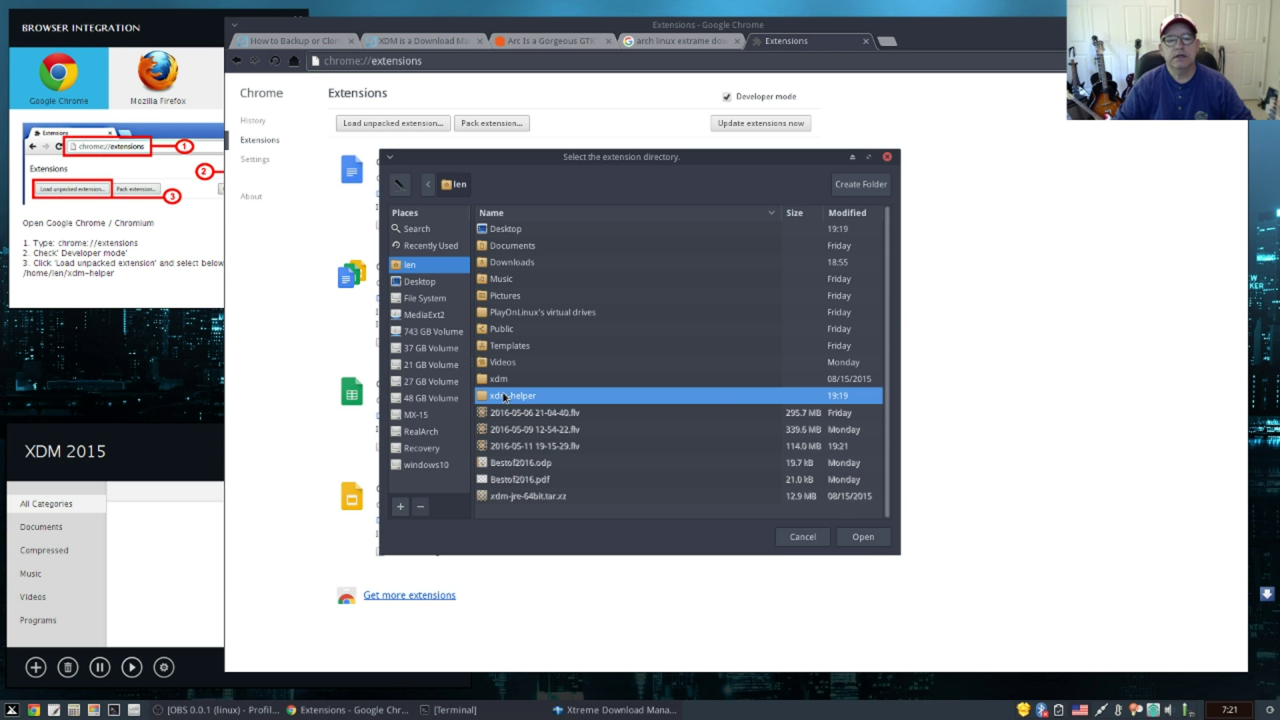
click(862, 537)
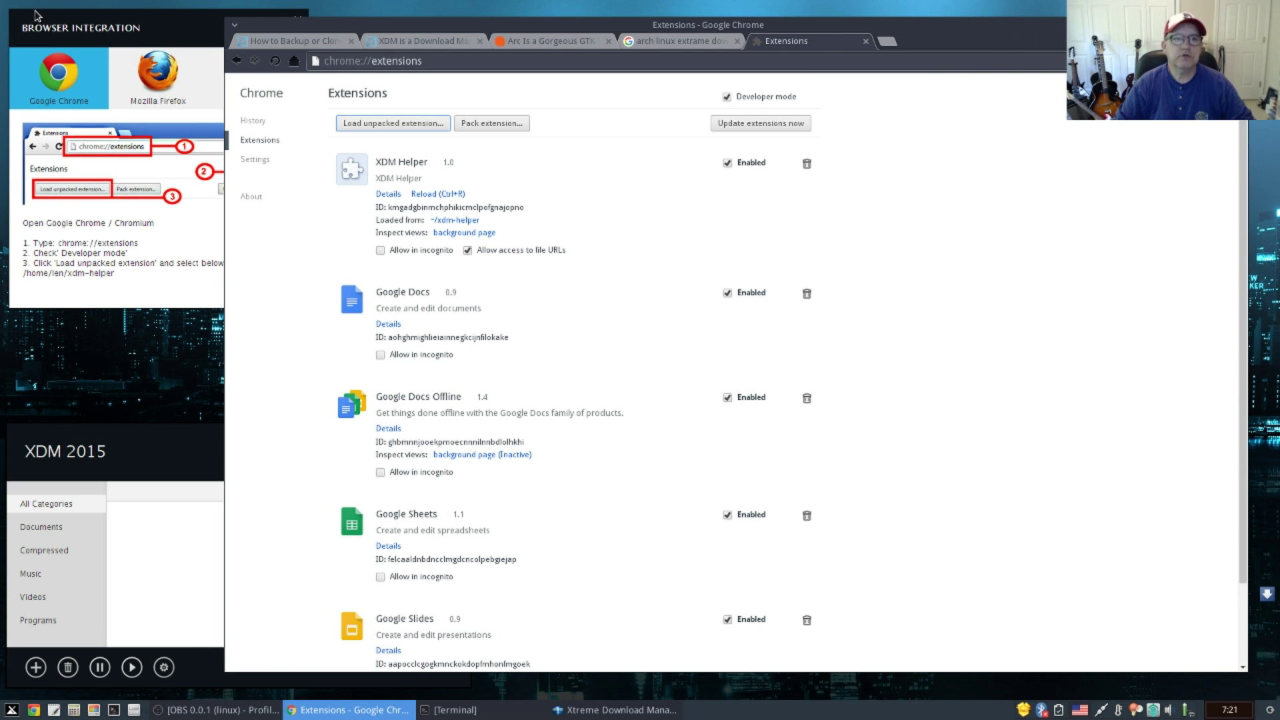
Close XDM's integration instructions and the XDM 2015 window, then close Chrome's extensions tab.
click(298, 19)
click(208, 445)
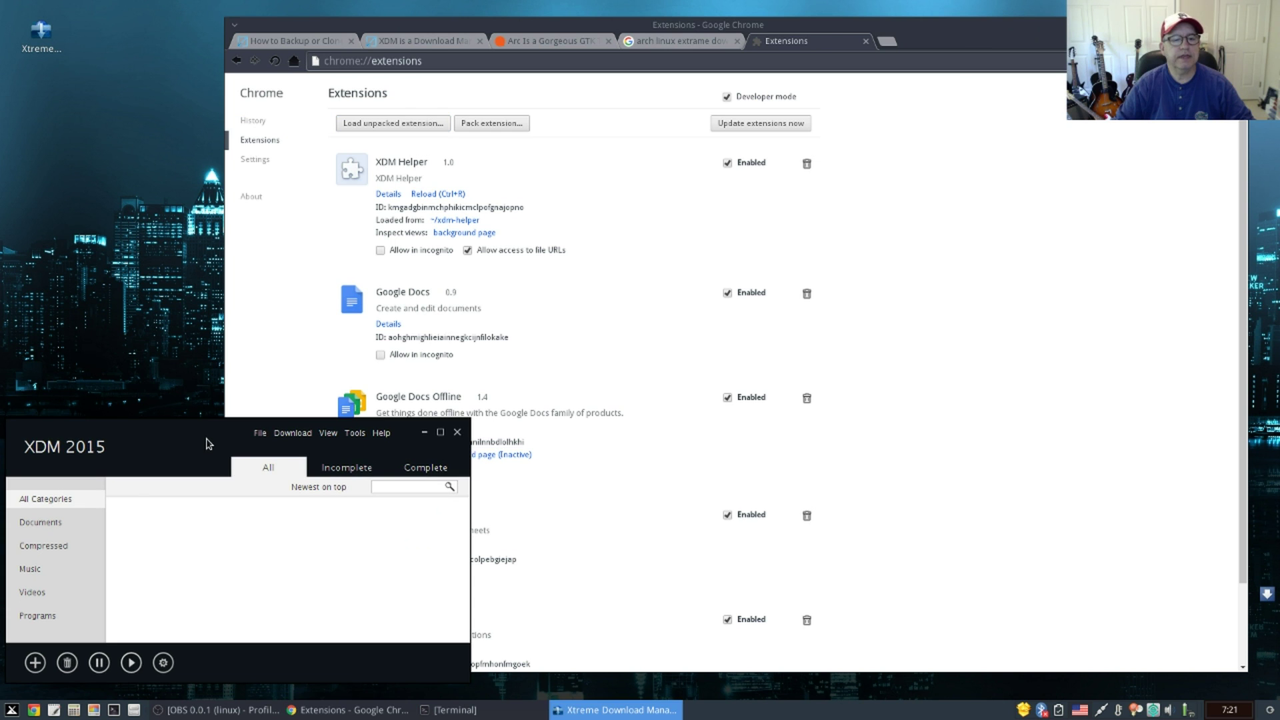
click(458, 432)
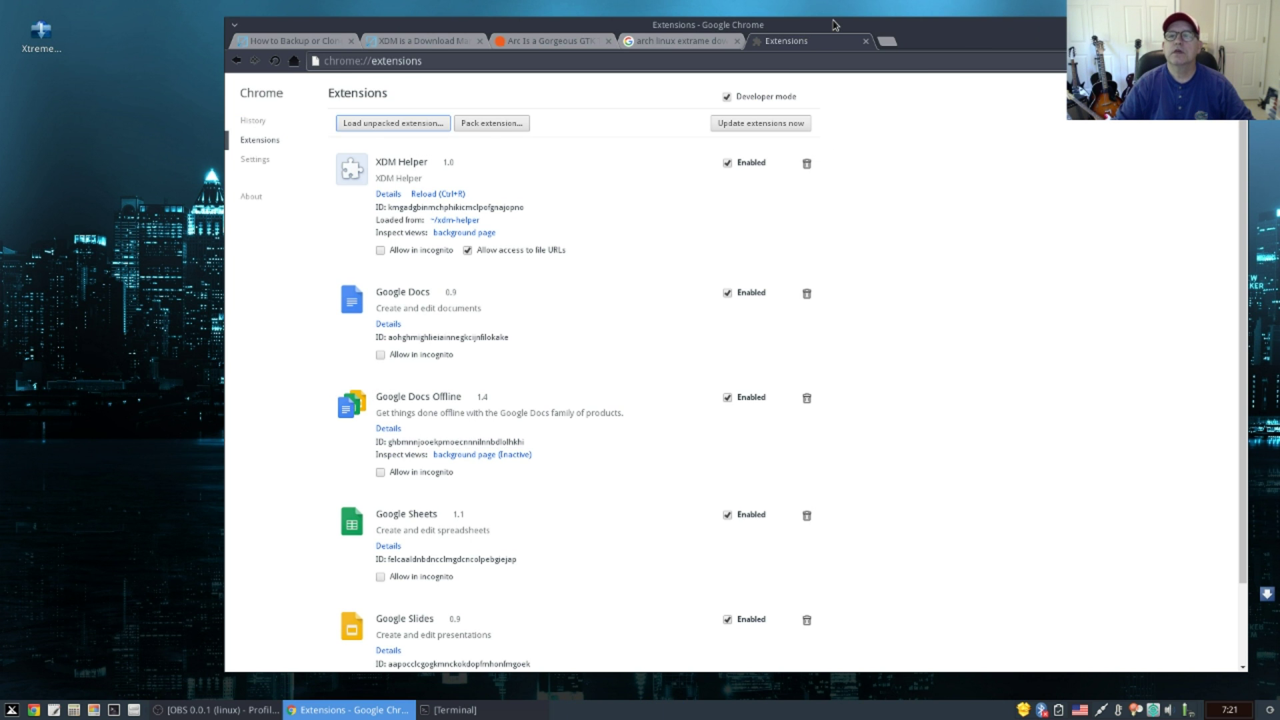
drag(833, 25, 737, 25)
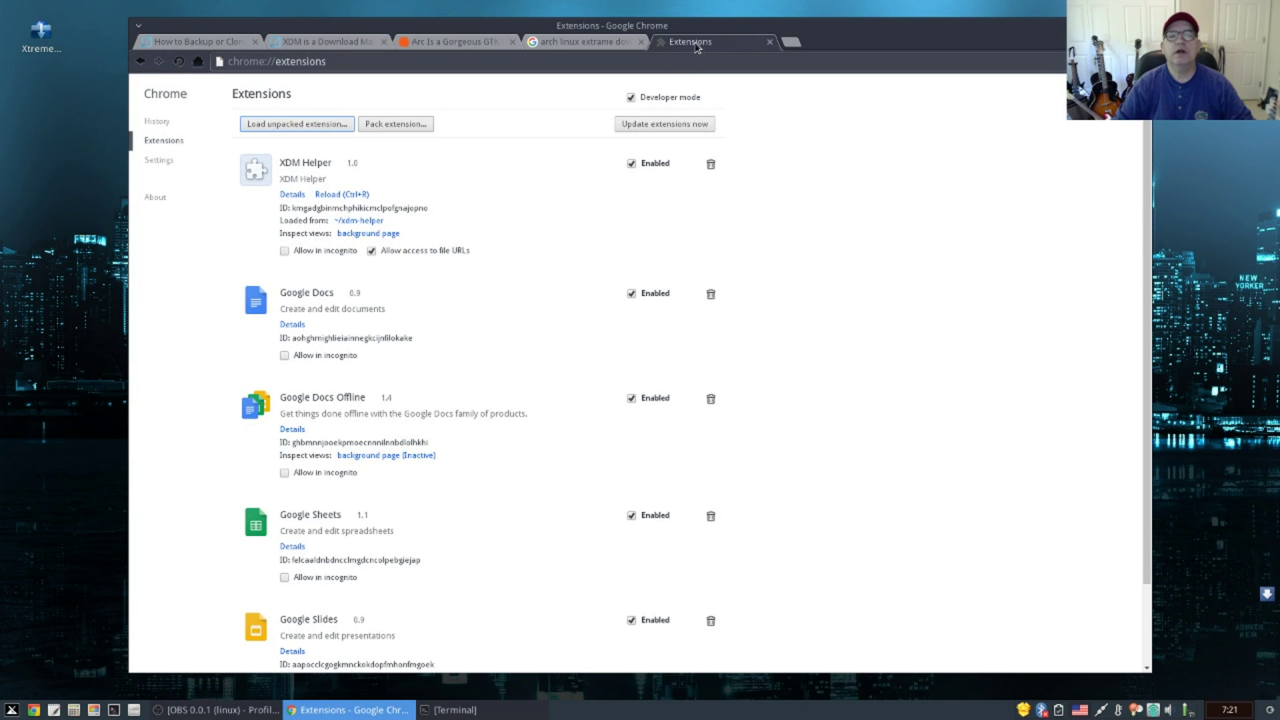
click(769, 42)
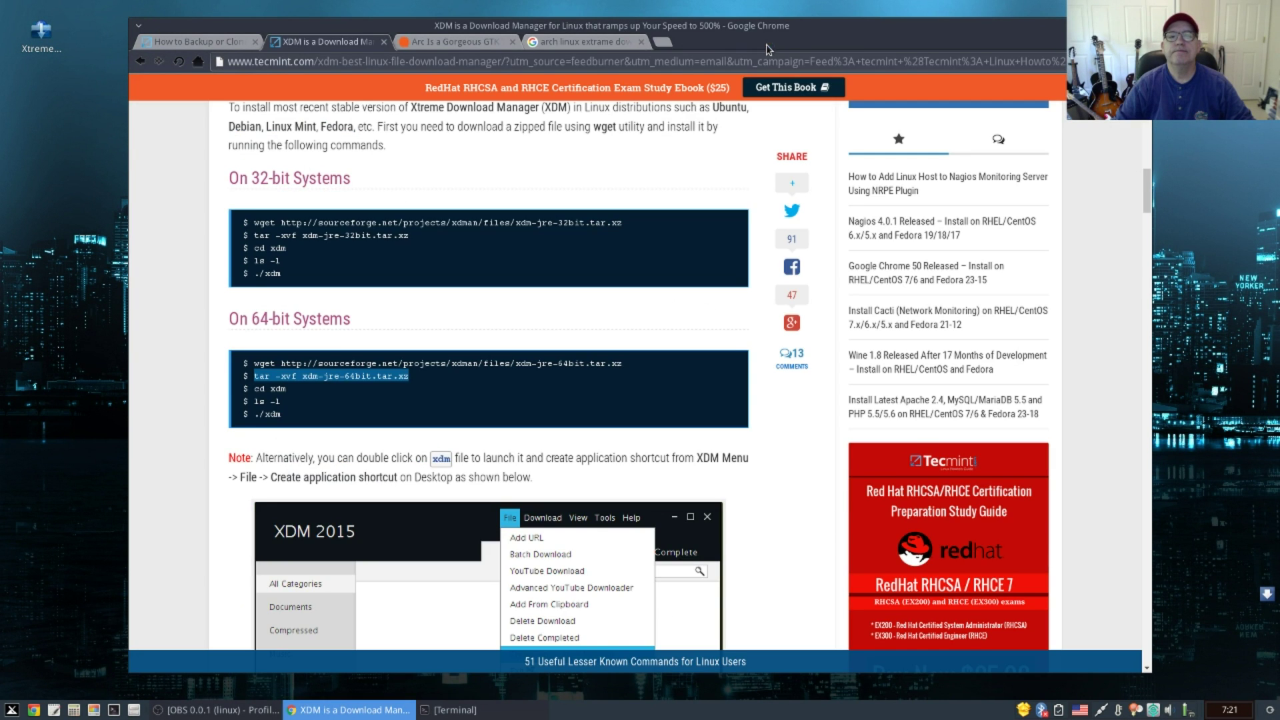
In the Arc GTK theme article, follow the Download Arc Theme .deb link.
click(454, 44)
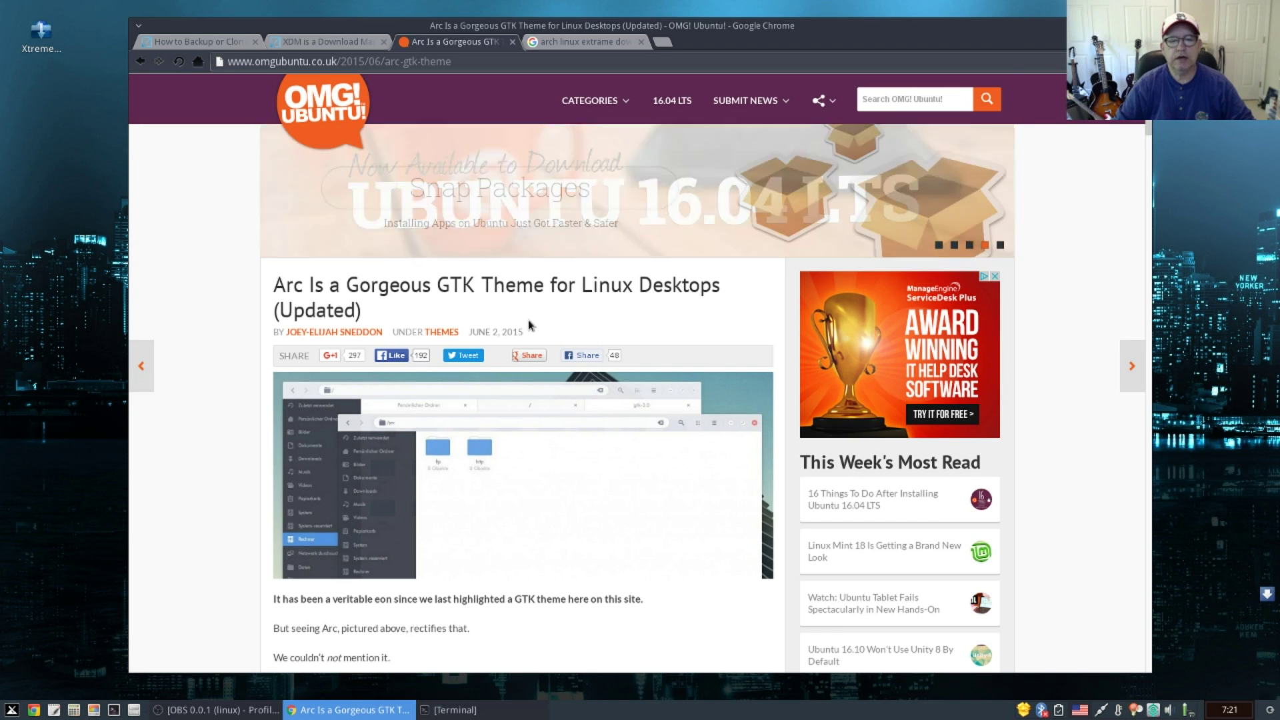
scroll(509, 490, down, 5)
scroll(509, 490, down, 12)
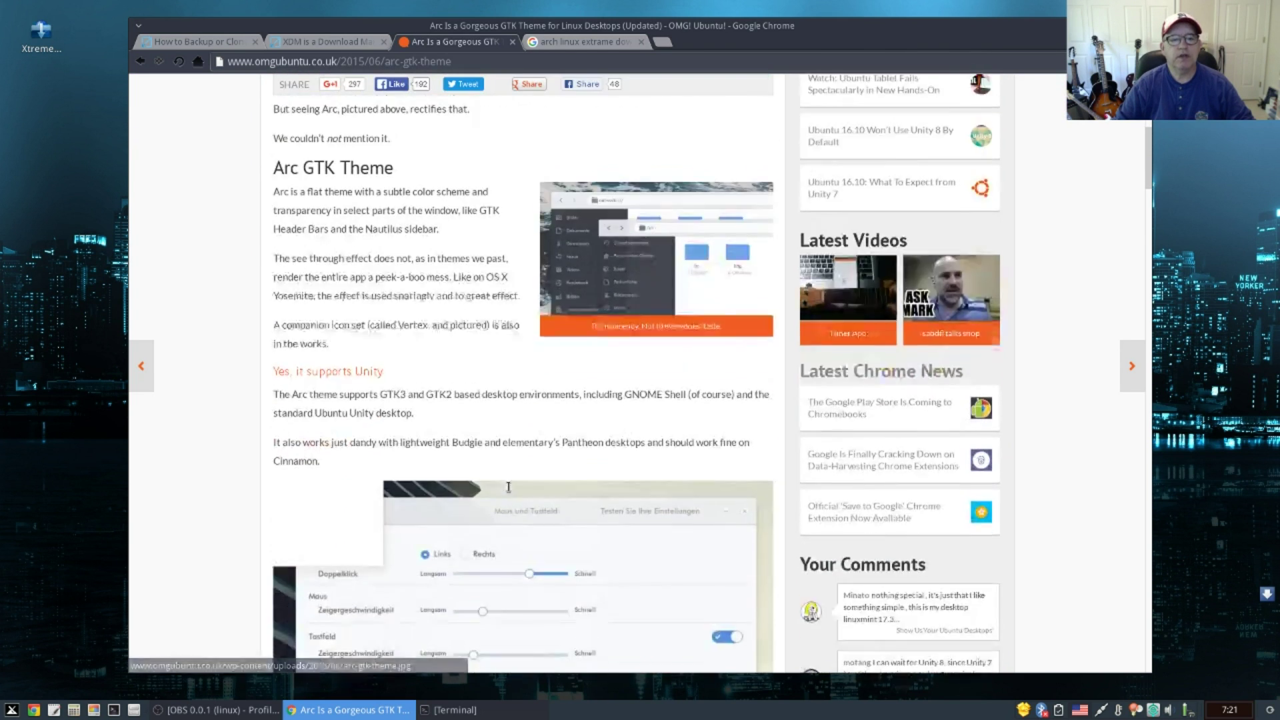
scroll(508, 490, down, 1)
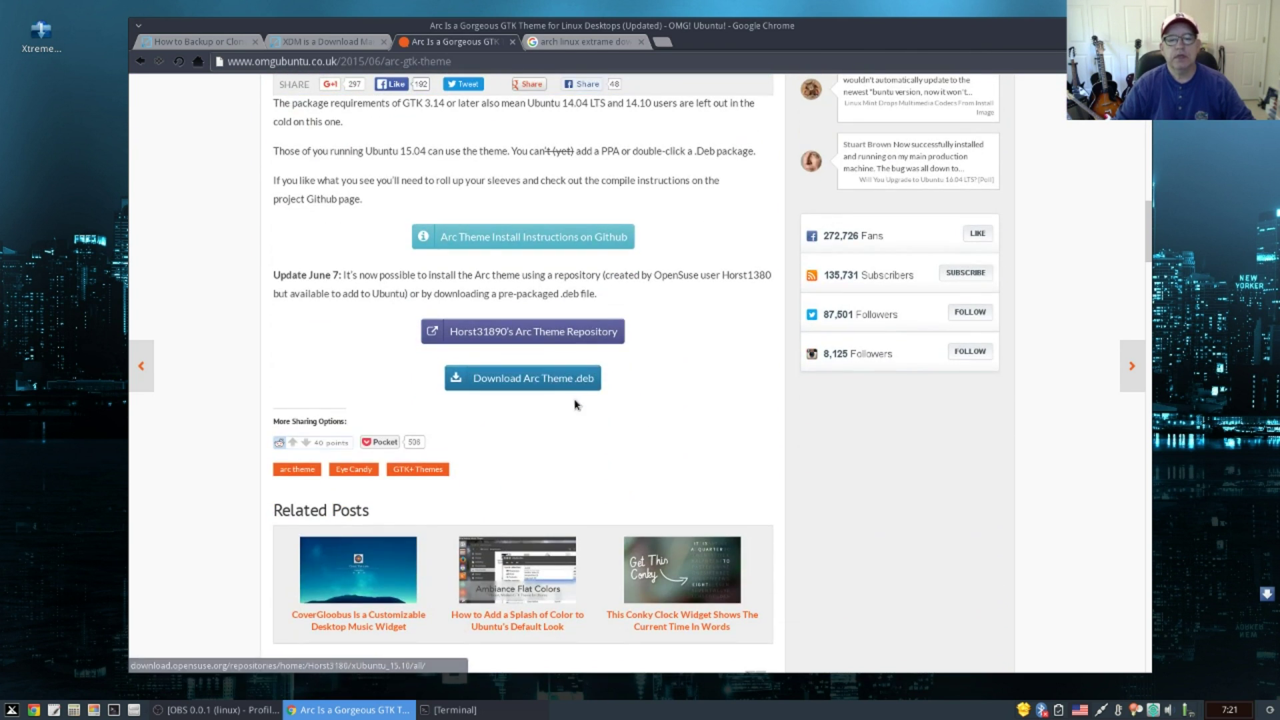
click(527, 379)
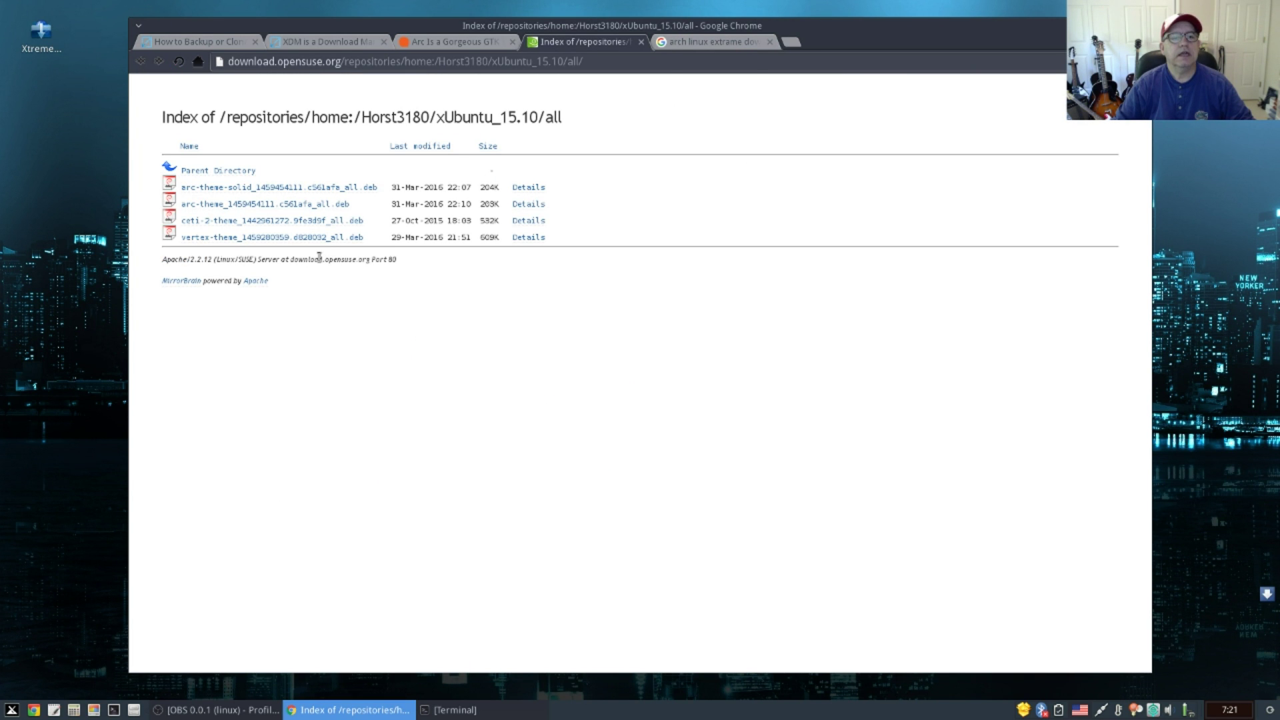
Click the arc-theme-solid .deb link and start it with DOWNLOAD NOW in XDM.
click(253, 188)
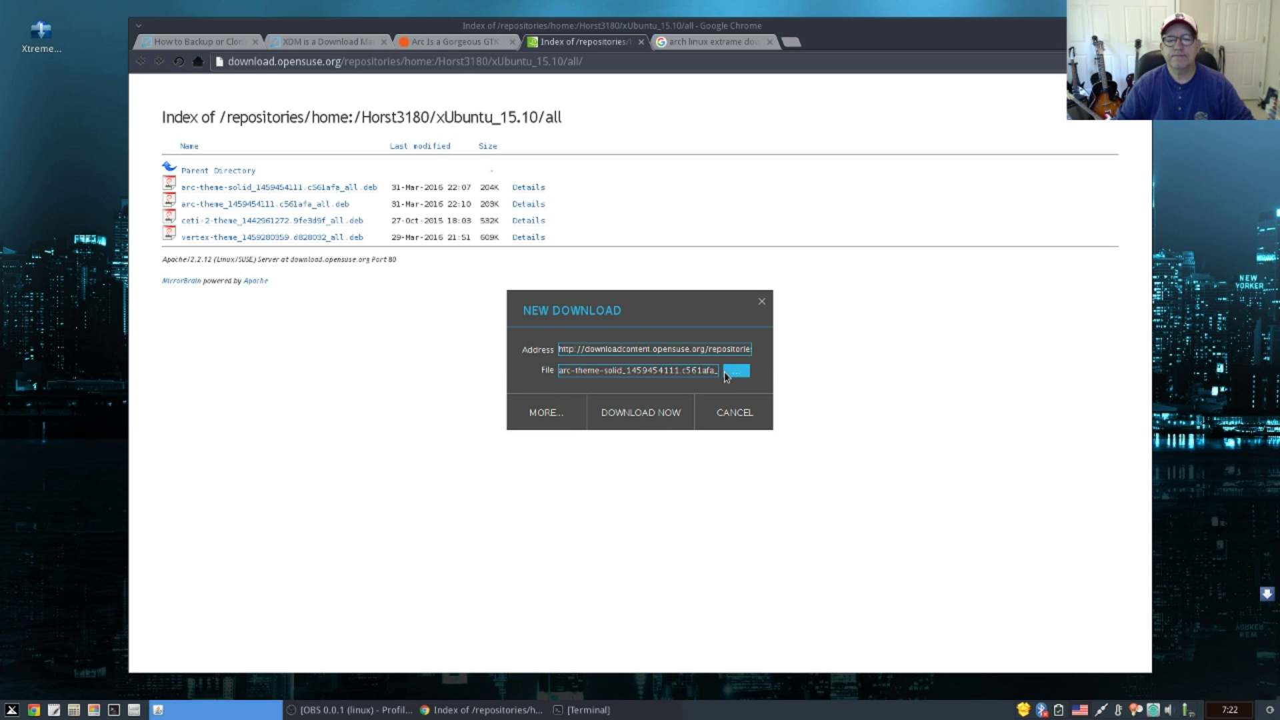
click(639, 413)
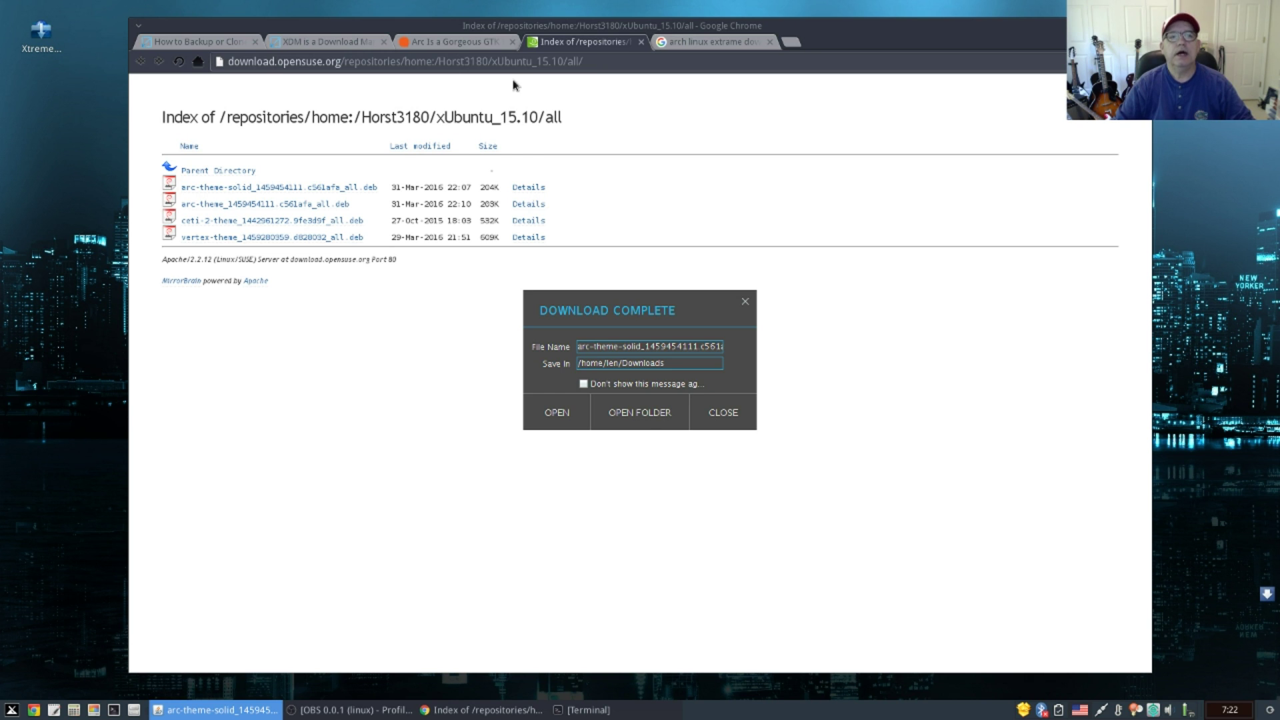
Return to the Tecmint tab, close XDM's Download Complete notice, and minimize Chrome.
click(342, 46)
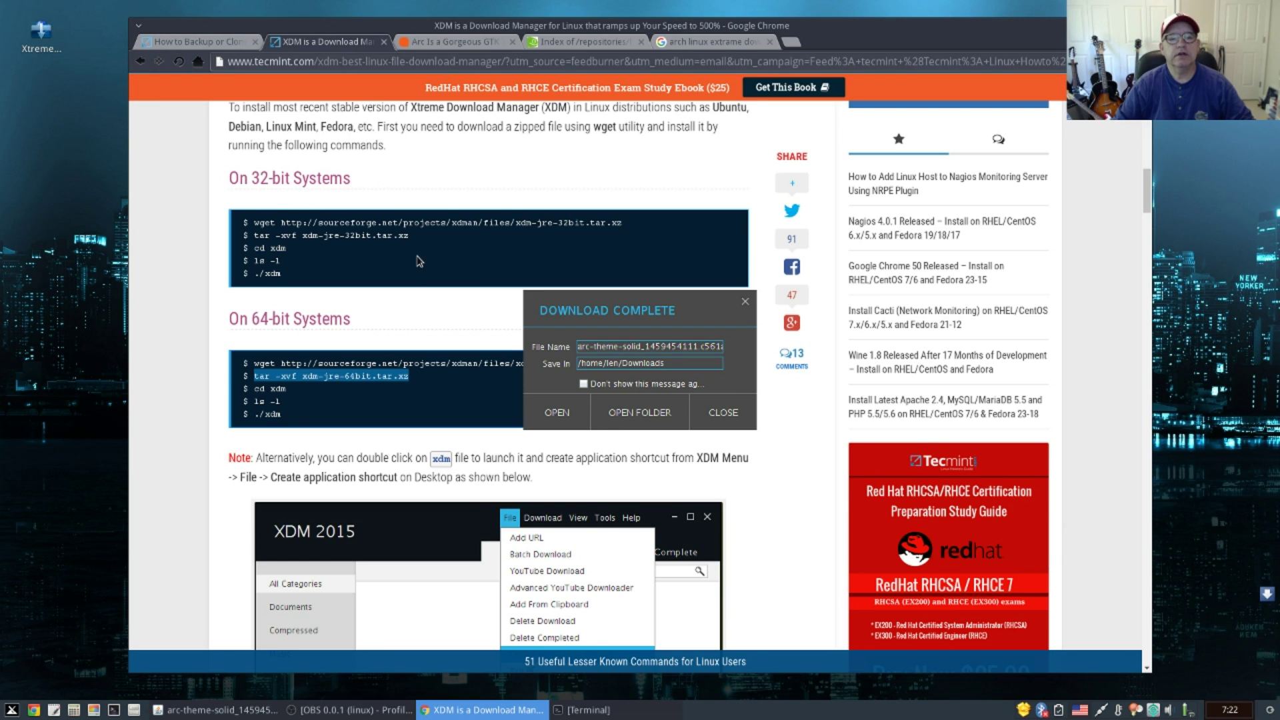
scroll(418, 261, up, 10)
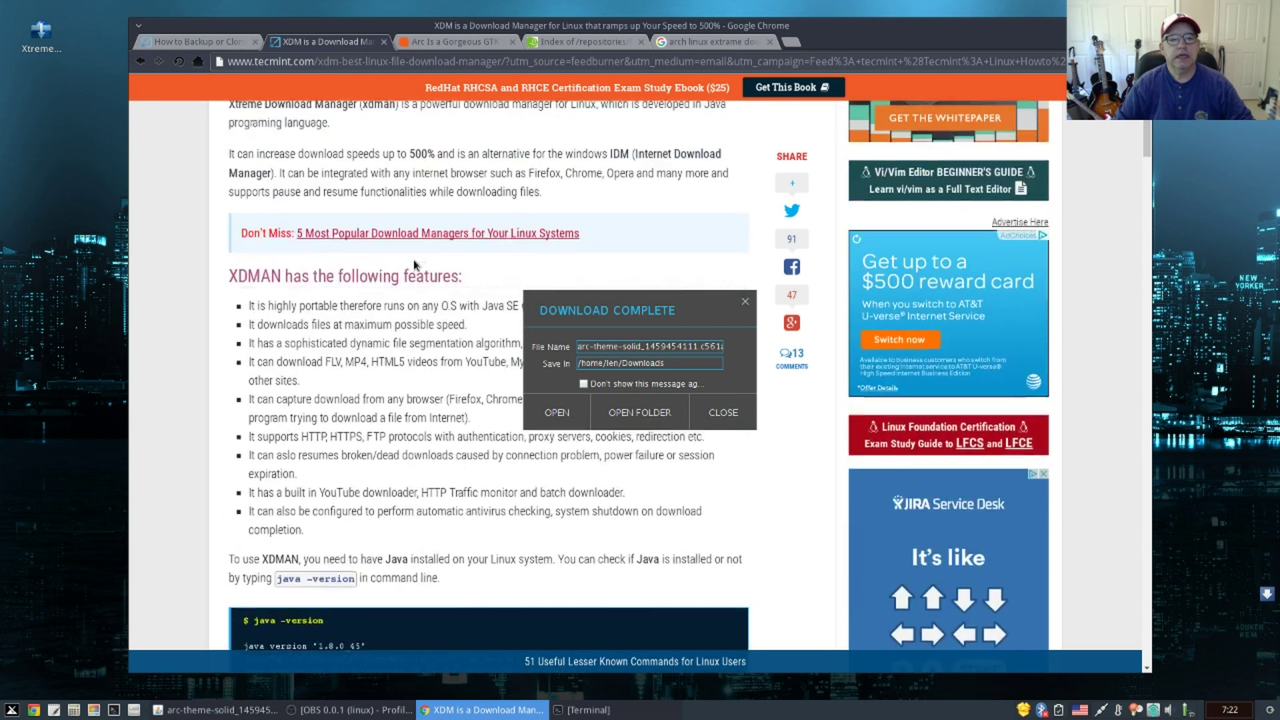
scroll(415, 265, up, 6)
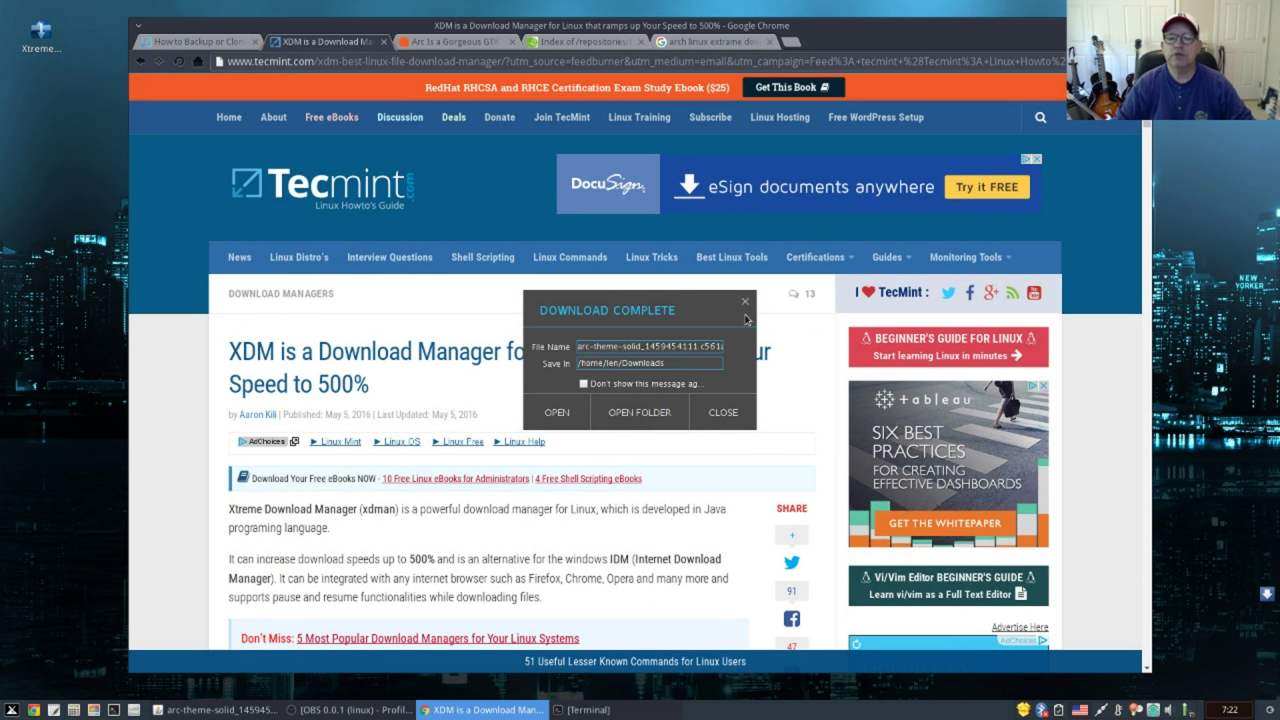
click(746, 302)
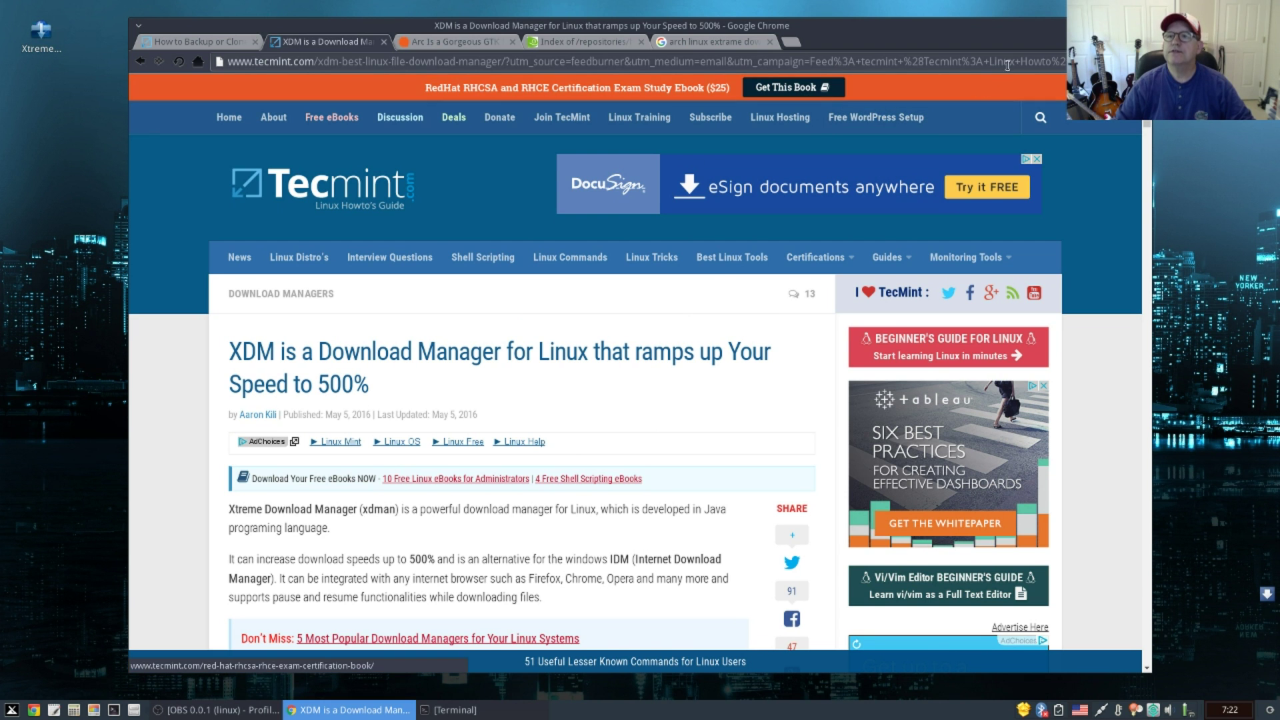
click(1127, 25)
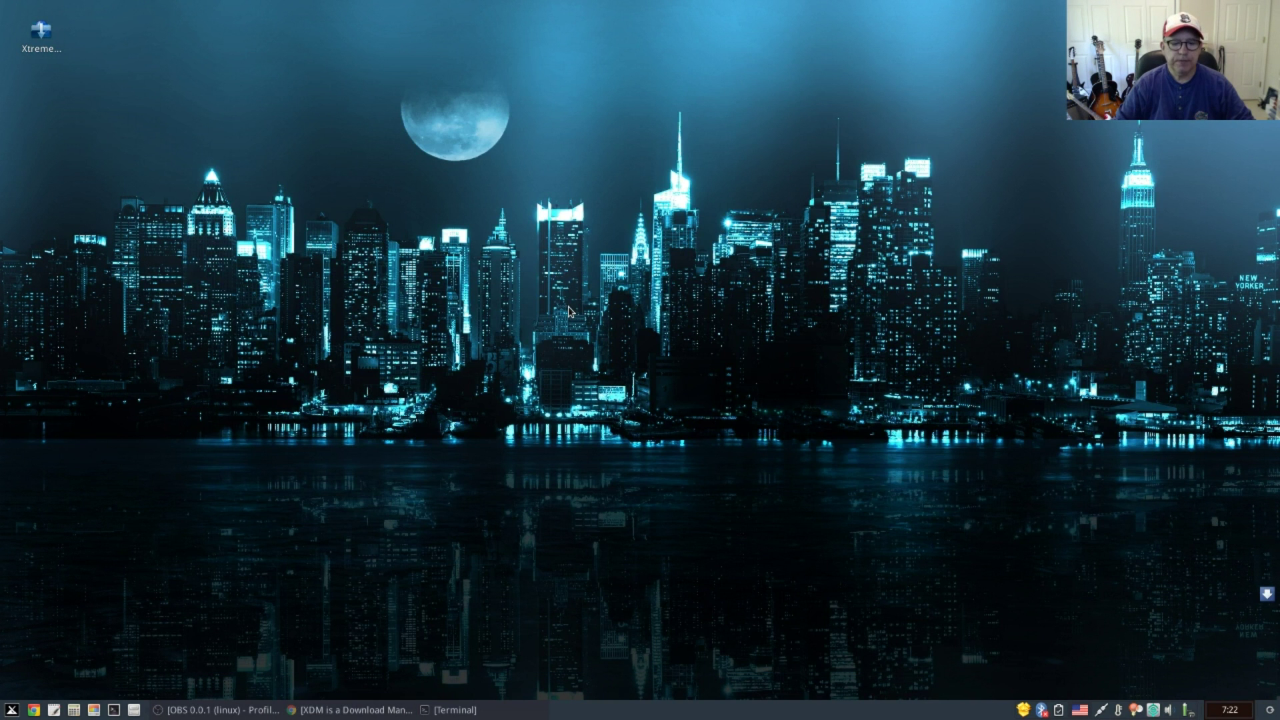